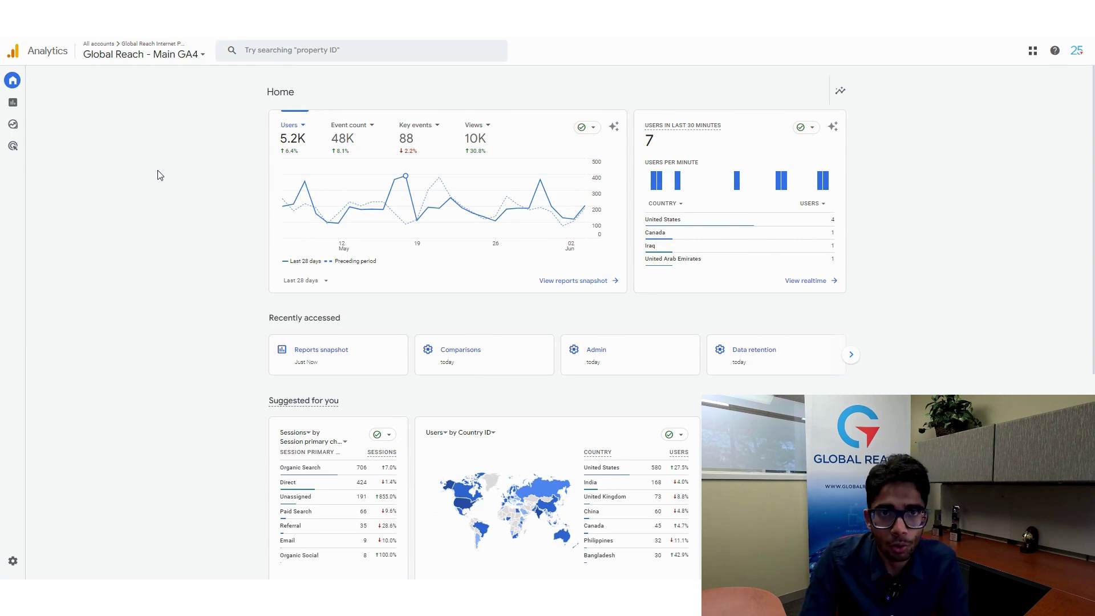
Open the reports snapshot and apply the Mobile traffic and Web traffic comparisons alongside All Users
{"action": "mouse_move", "coordinate": [20, 149]}
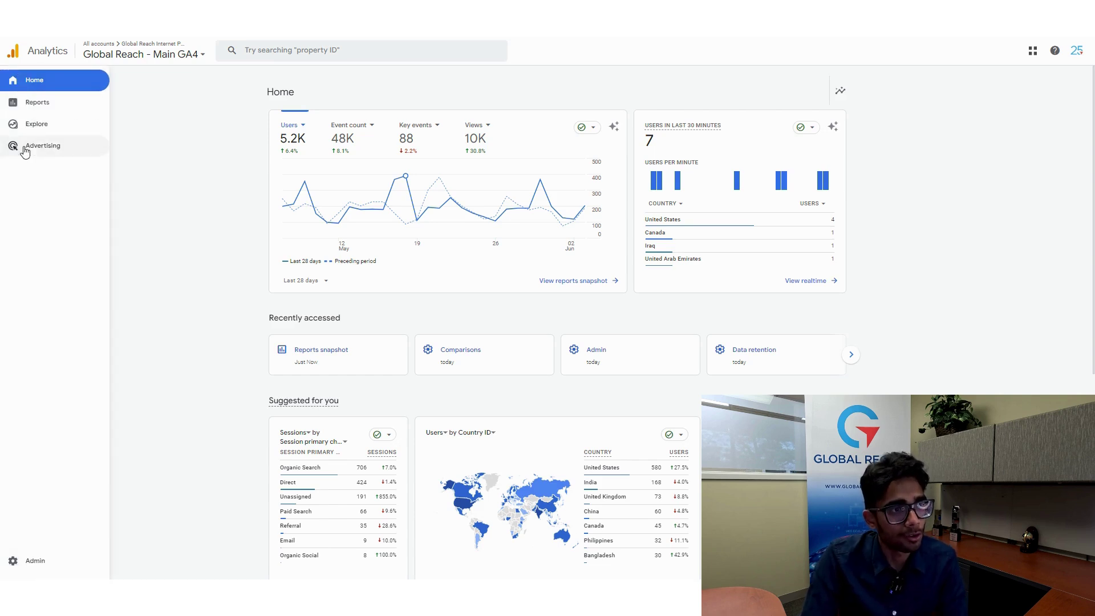
{"action": "left_click", "coordinate": [58, 109]}
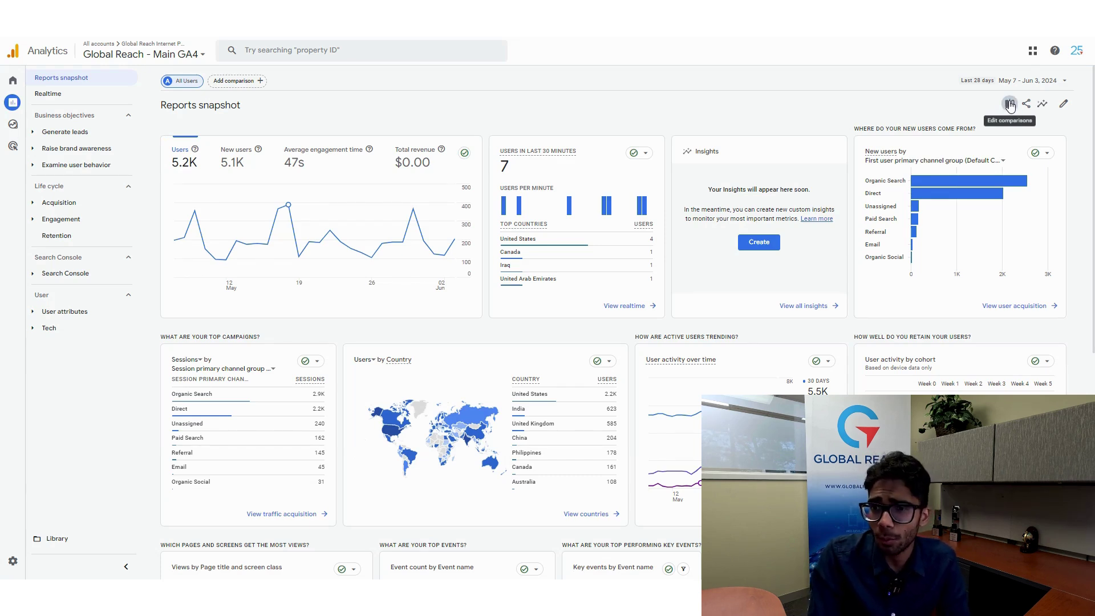
{"action": "left_click", "coordinate": [1010, 104]}
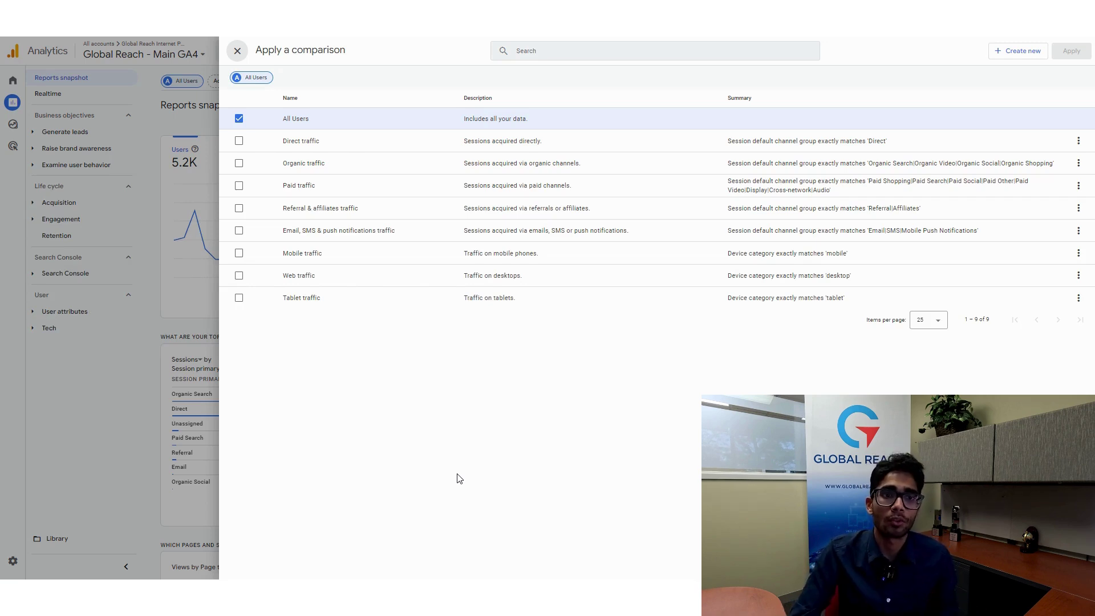
{"action": "left_click", "coordinate": [239, 253]}
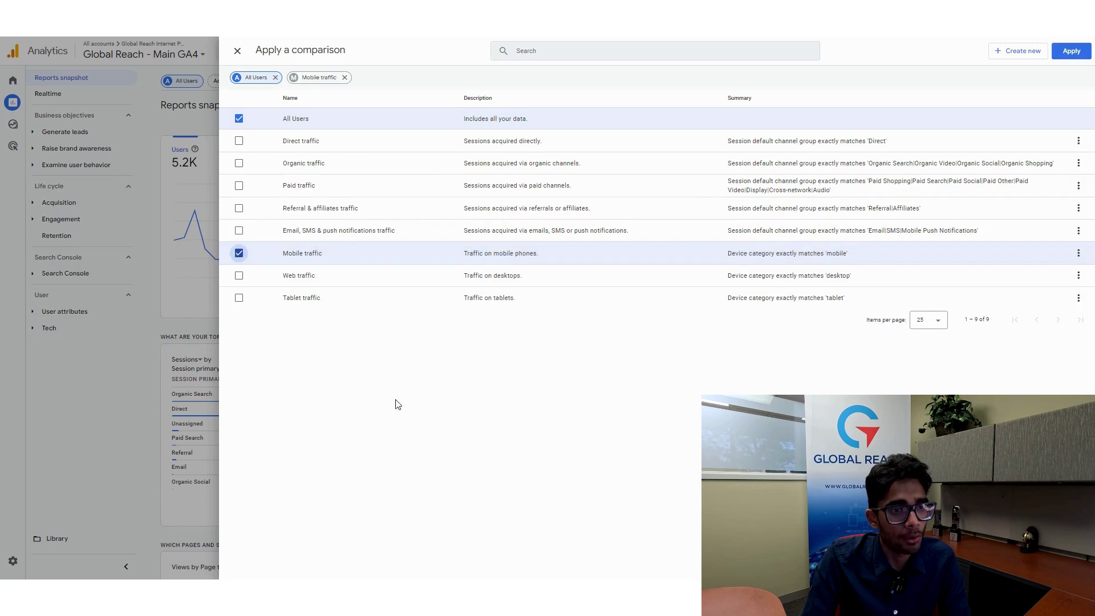
{"action": "left_click", "coordinate": [238, 276]}
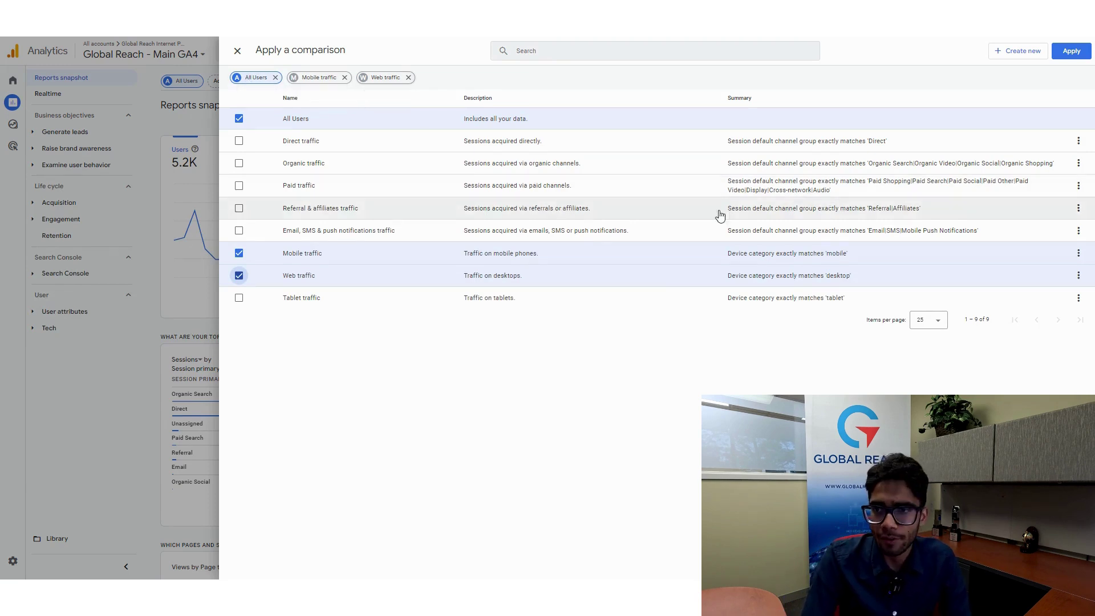
{"action": "left_click", "coordinate": [1071, 51]}
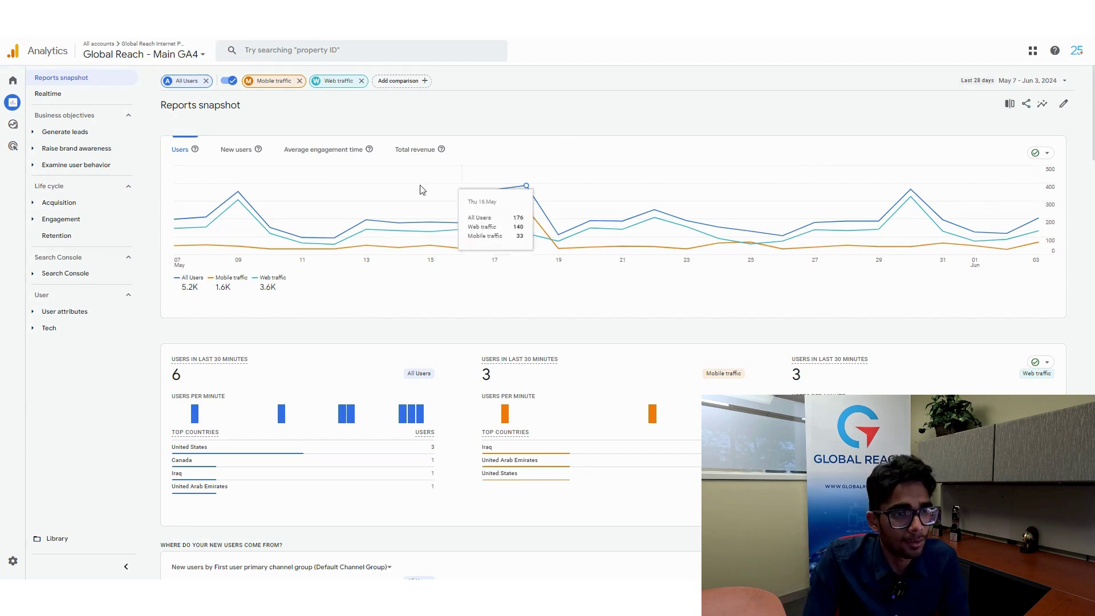
Examine the snapshot's user trend, acquisition, campaign, country, activity and retention cards across All Users, Mobile traffic and Web traffic
{"action": "mouse_move", "coordinate": [494, 198]}
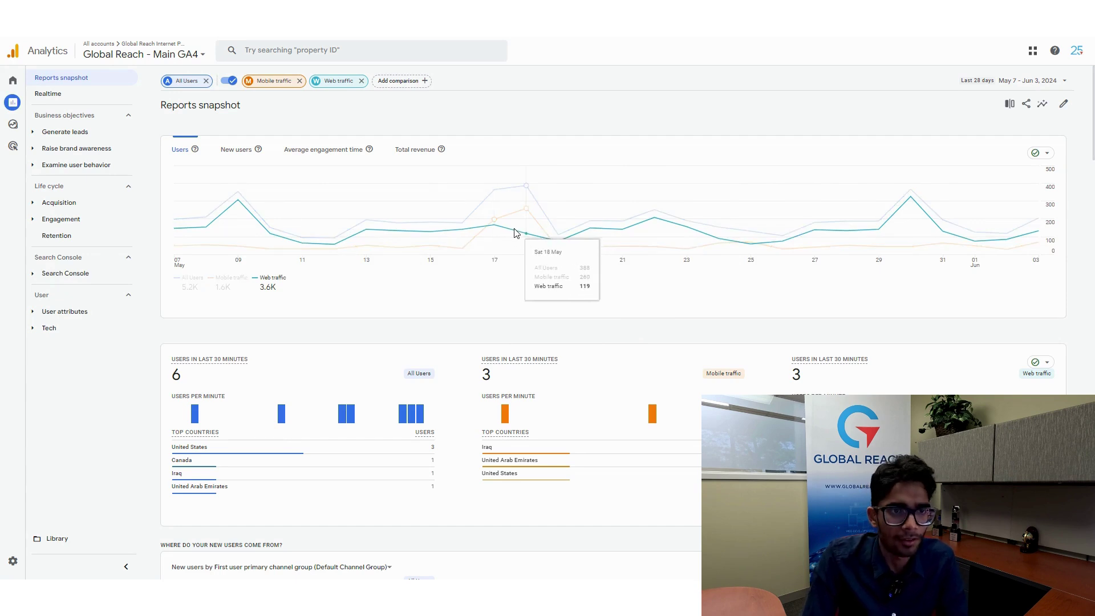
{"action": "scroll", "coordinate": [423, 306], "scroll_direction": "down", "scroll_amount": 5}
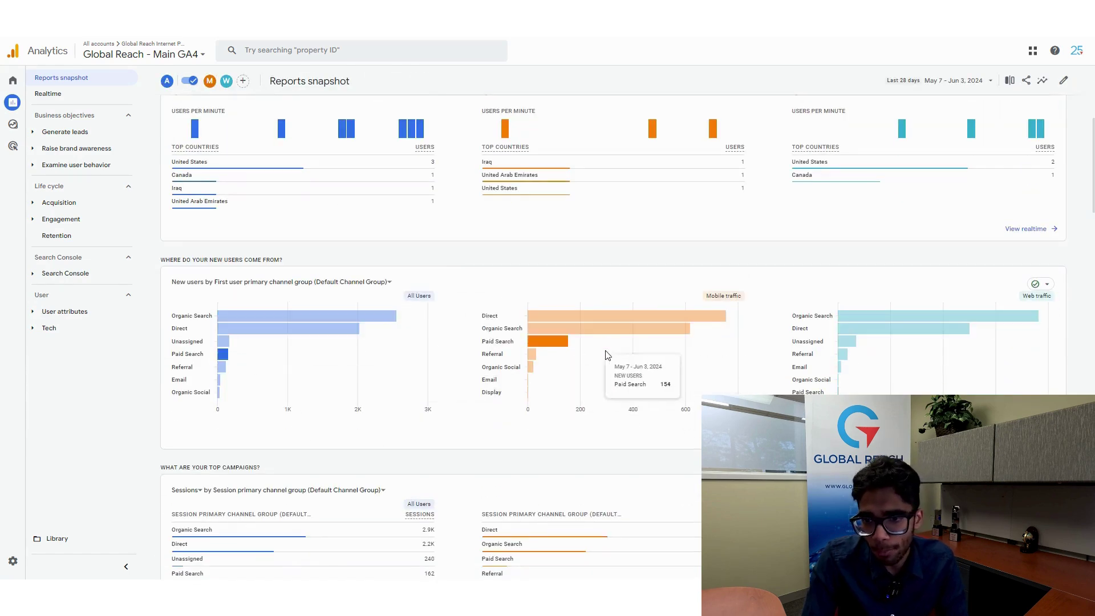
{"action": "scroll", "coordinate": [480, 355], "scroll_direction": "down", "scroll_amount": 4}
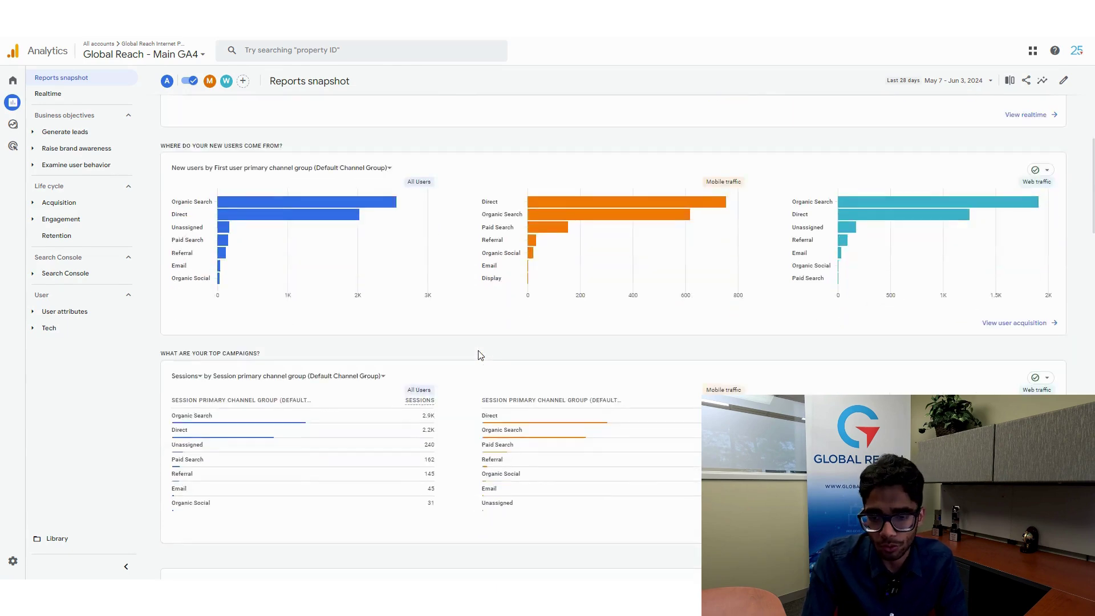
{"action": "scroll", "coordinate": [480, 355], "scroll_direction": "down", "scroll_amount": 6}
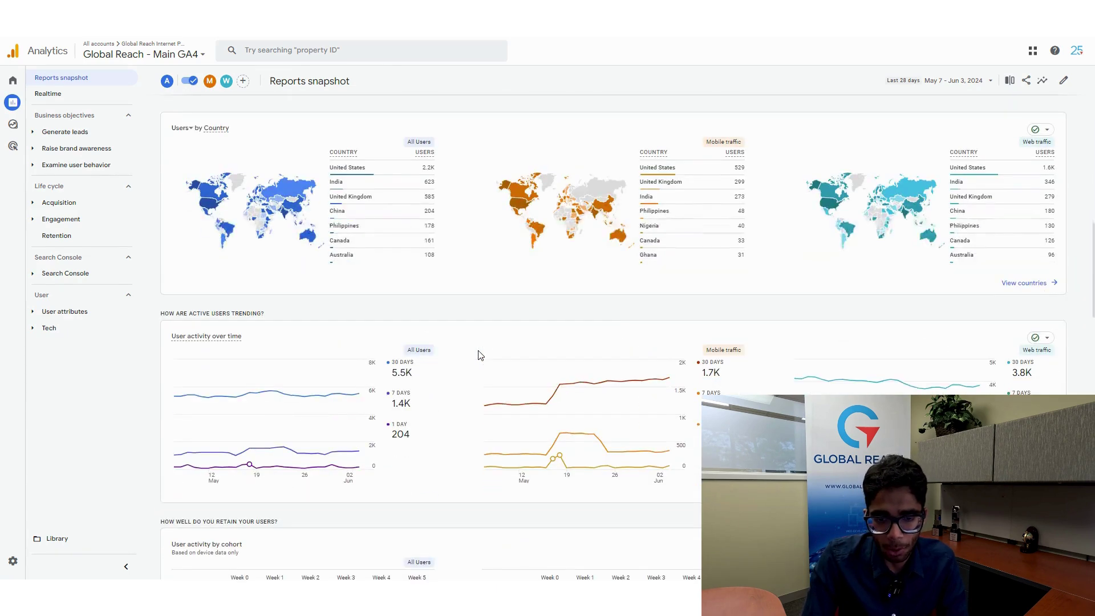
{"action": "scroll", "coordinate": [481, 355], "scroll_direction": "down", "scroll_amount": 2}
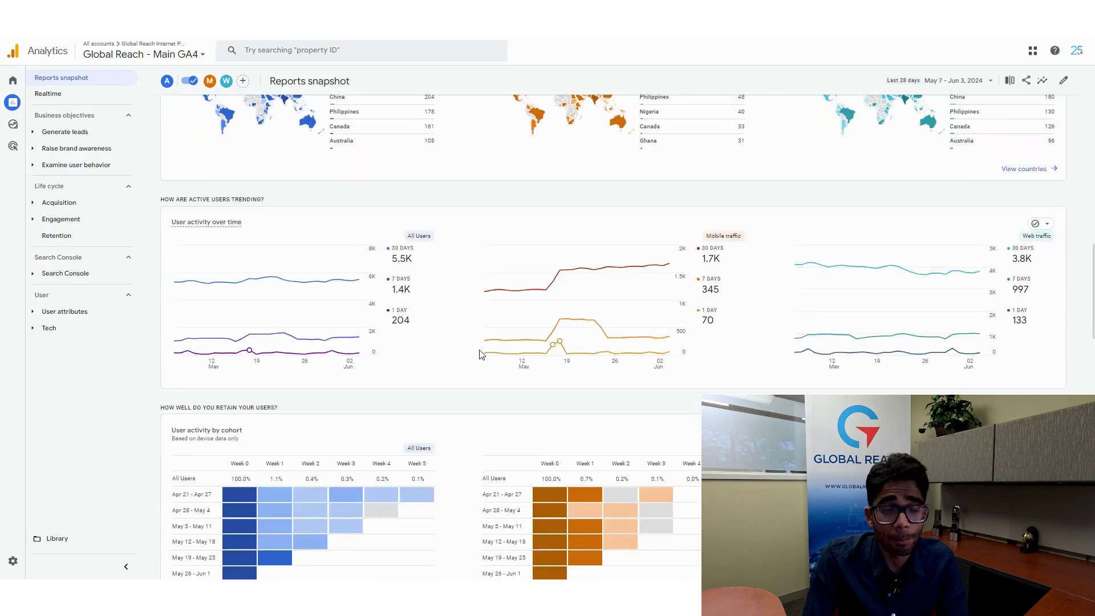
{"action": "scroll", "coordinate": [480, 355], "scroll_direction": "down", "scroll_amount": 4}
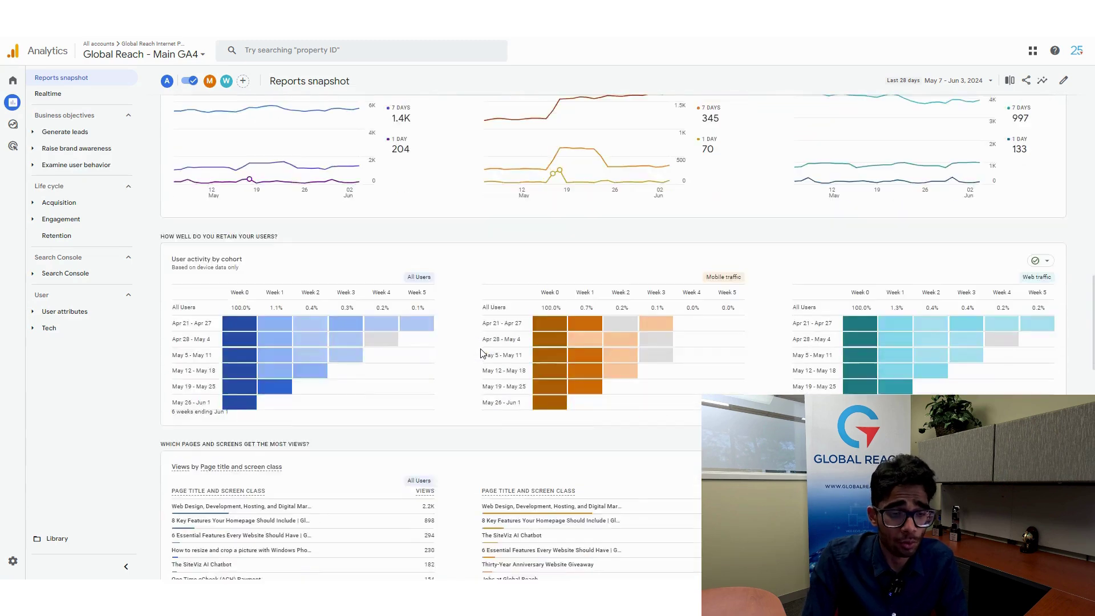
{"action": "scroll", "coordinate": [482, 352], "scroll_direction": "up", "scroll_amount": 20}
{"action": "scroll", "coordinate": [484, 349], "scroll_direction": "up", "scroll_amount": 3}
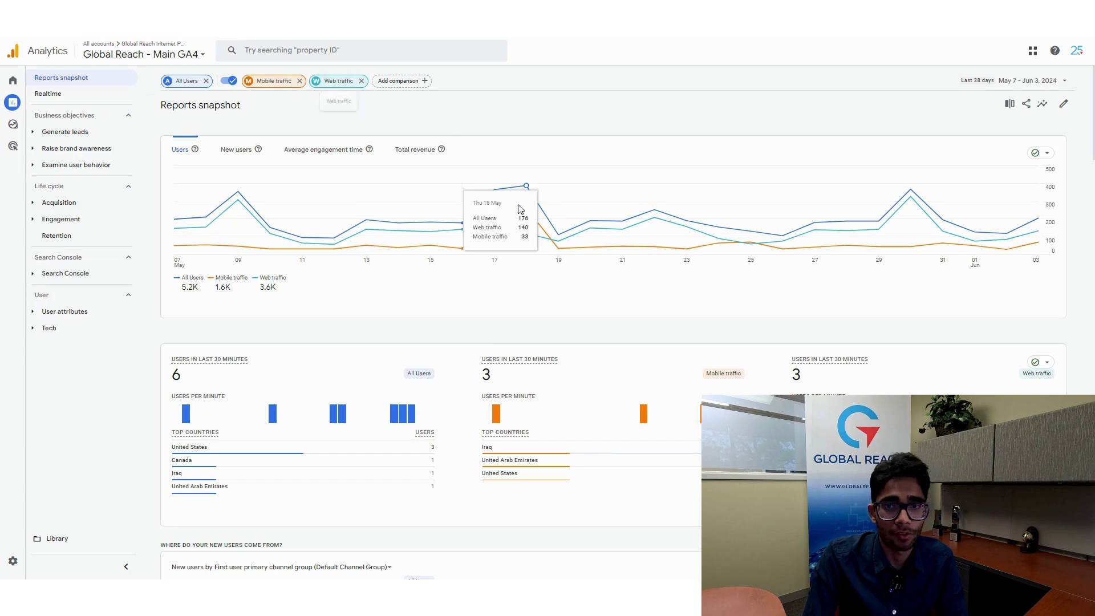
Remove All Users from the applied comparisons, keeping only Mobile traffic and Web traffic
{"action": "left_click", "coordinate": [1009, 105]}
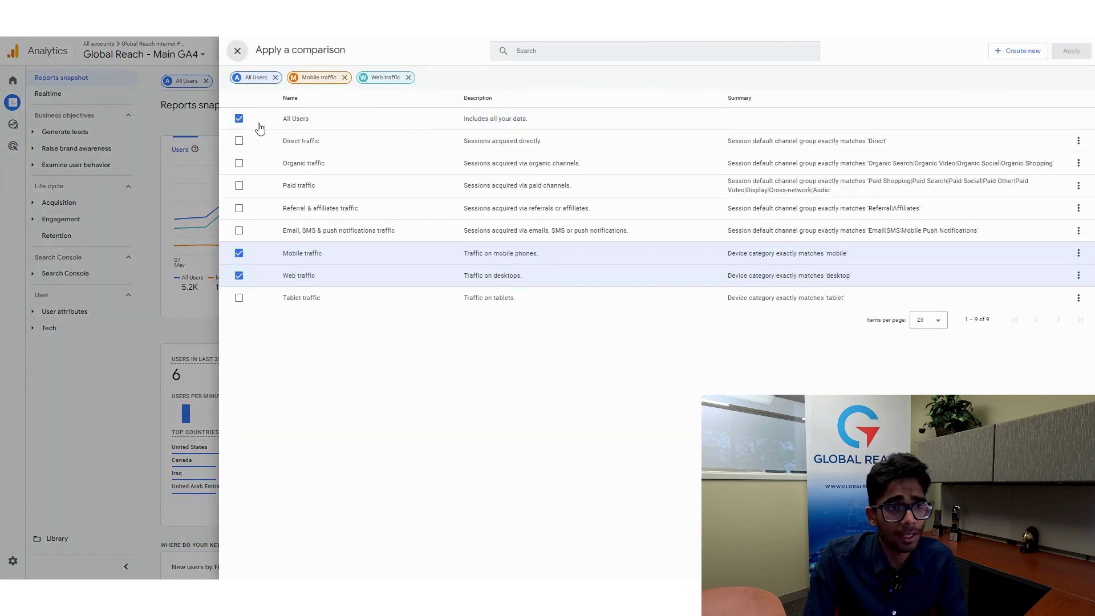
{"action": "left_click", "coordinate": [239, 120]}
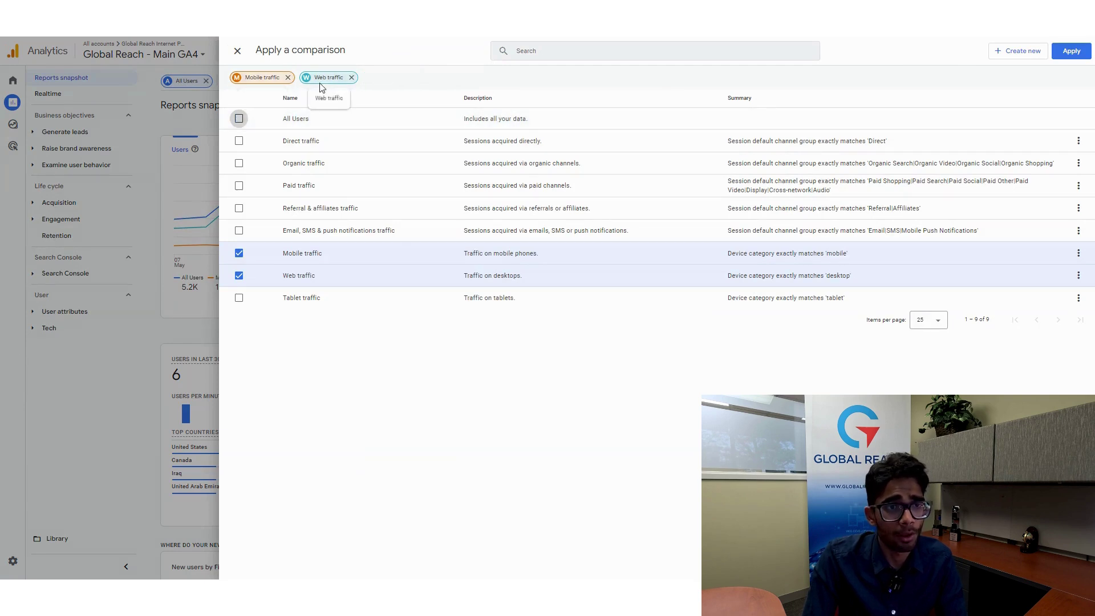
{"action": "left_click", "coordinate": [1070, 50]}
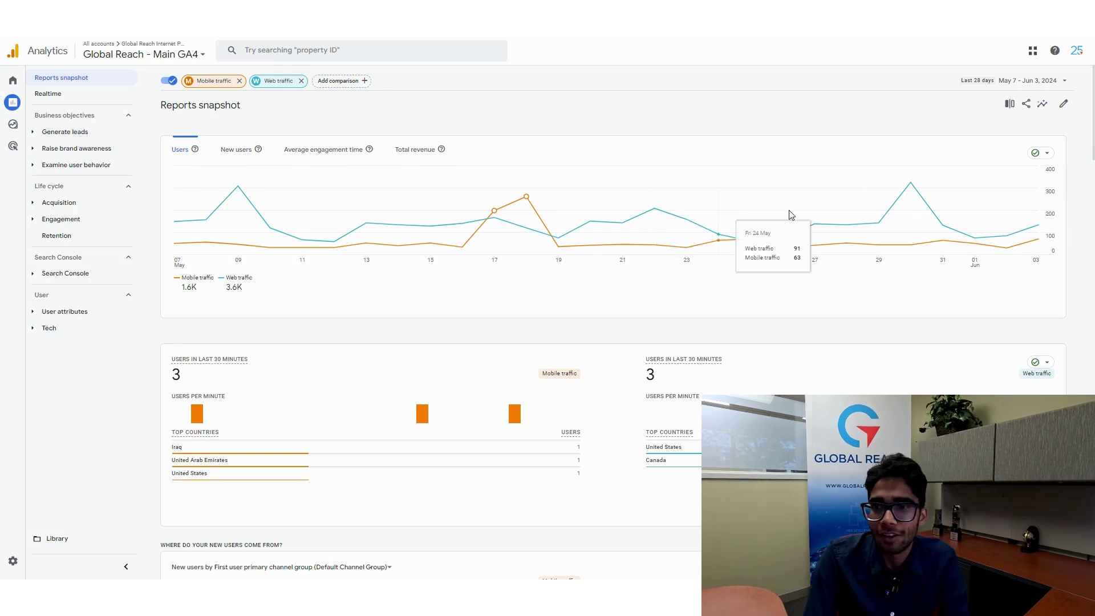
Start a new custom comparison with the condition Age exactly matches 18-24
{"action": "left_click", "coordinate": [1008, 104]}
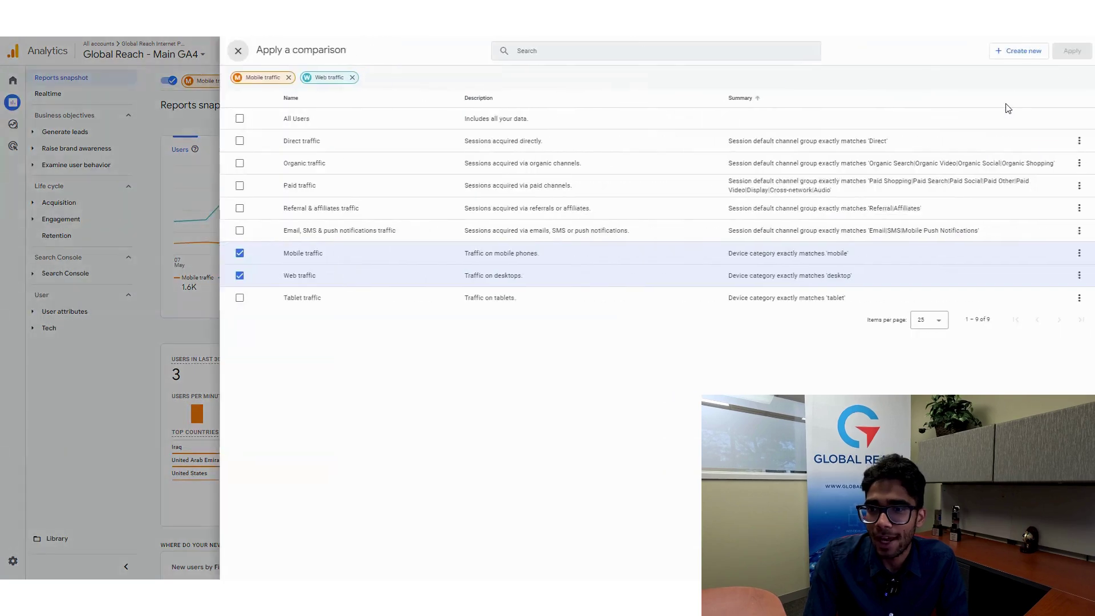
{"action": "left_click", "coordinate": [1019, 53]}
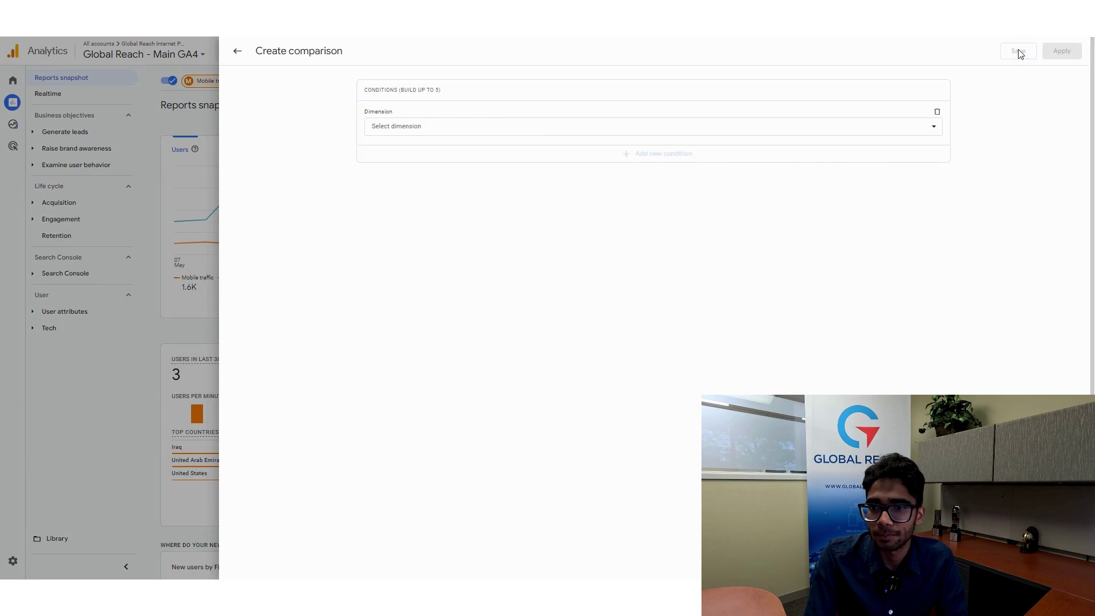
{"action": "left_click", "coordinate": [448, 126]}
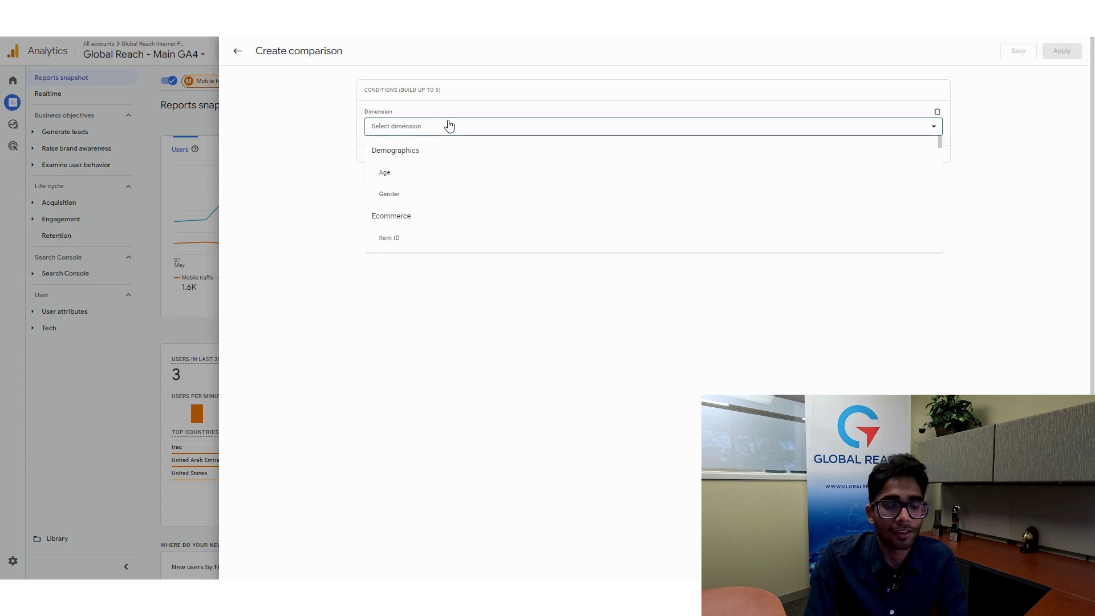
{"action": "scroll", "coordinate": [457, 194], "scroll_direction": "down", "scroll_amount": 5}
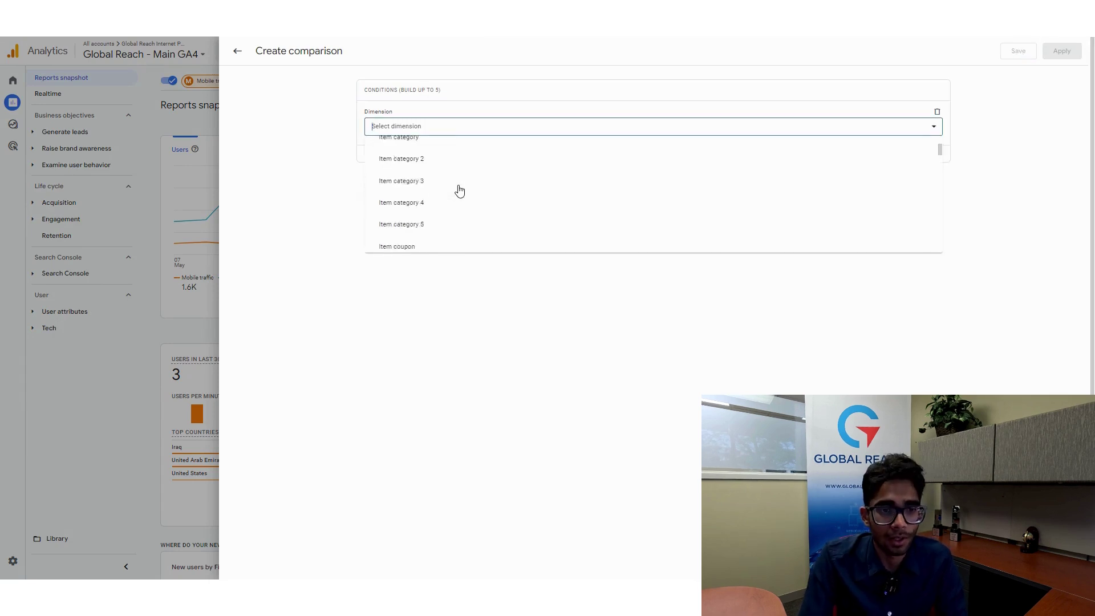
{"action": "scroll", "coordinate": [455, 196], "scroll_direction": "down", "scroll_amount": 8}
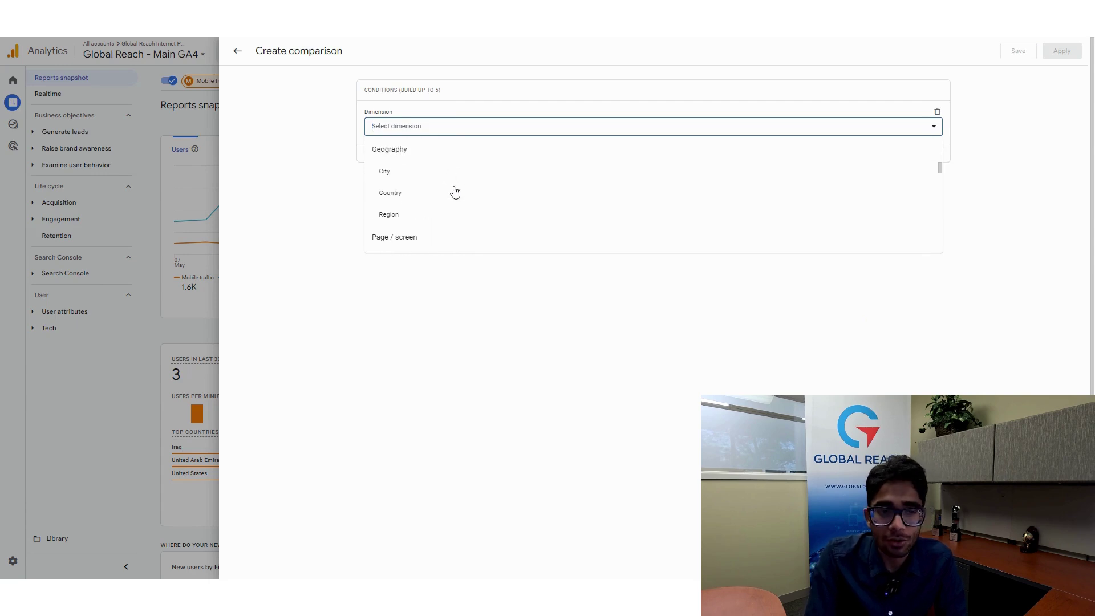
{"action": "scroll", "coordinate": [455, 192], "scroll_direction": "up", "scroll_amount": 12}
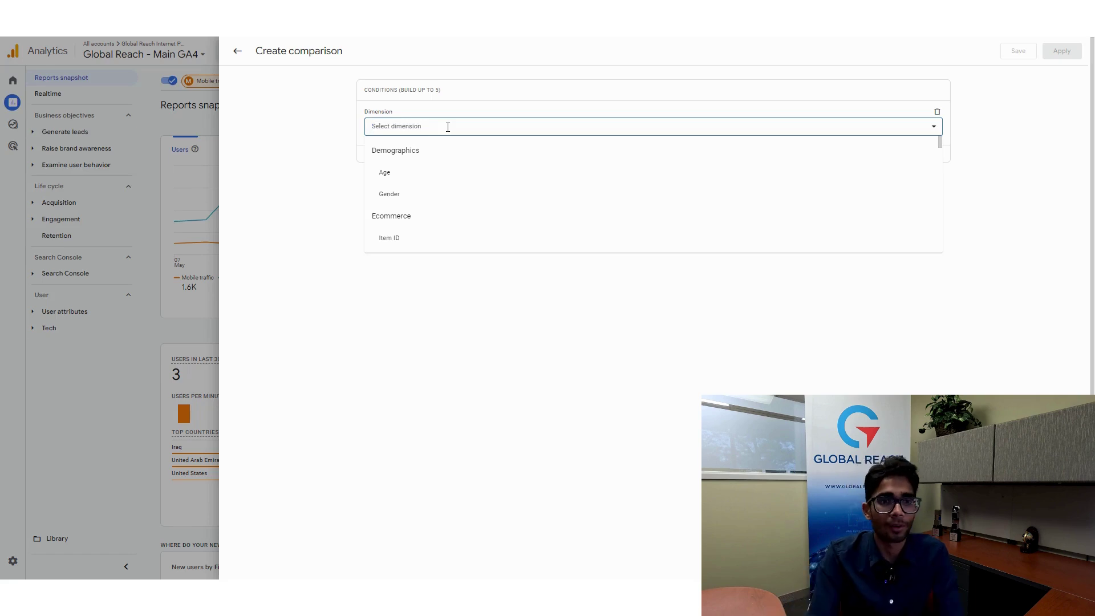
{"action": "left_click", "coordinate": [410, 179]}
{"action": "left_click", "coordinate": [406, 165]}
{"action": "left_click", "coordinate": [410, 185]}
{"action": "left_click", "coordinate": [410, 196]}
{"action": "left_click", "coordinate": [420, 232]}
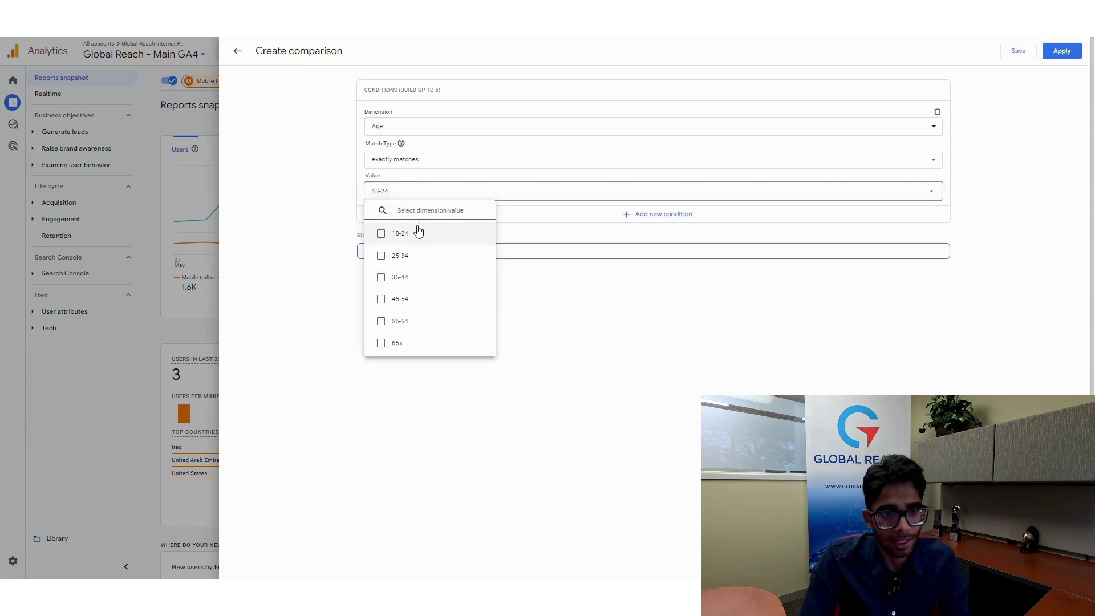
{"action": "left_click", "coordinate": [735, 353]}
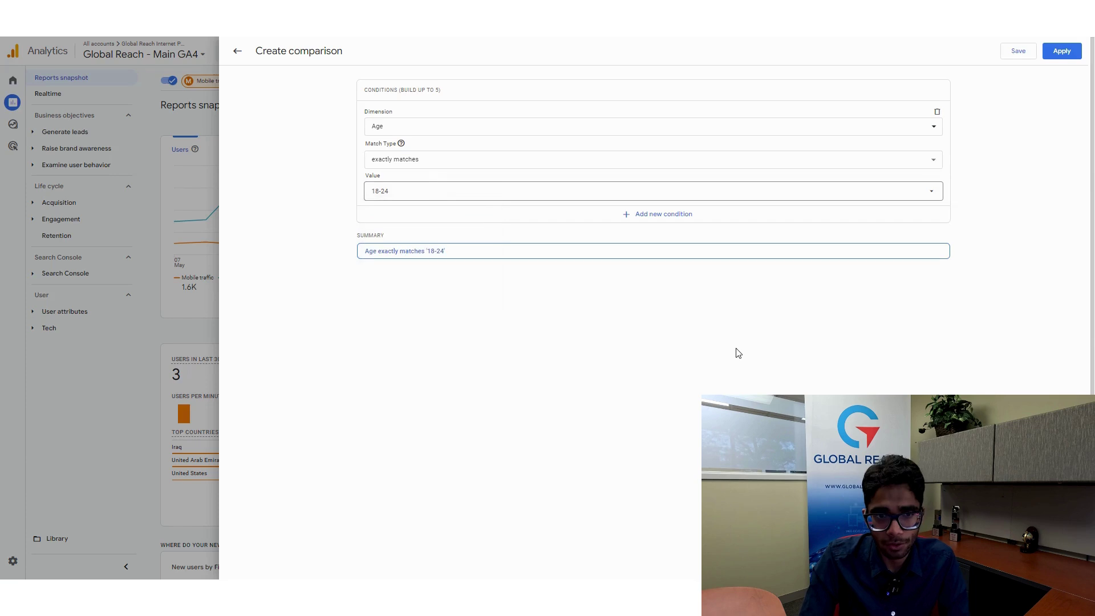
Add a second condition, Device category exactly matches mobile, and apply the custom comparison to the report
{"action": "left_click", "coordinate": [646, 226]}
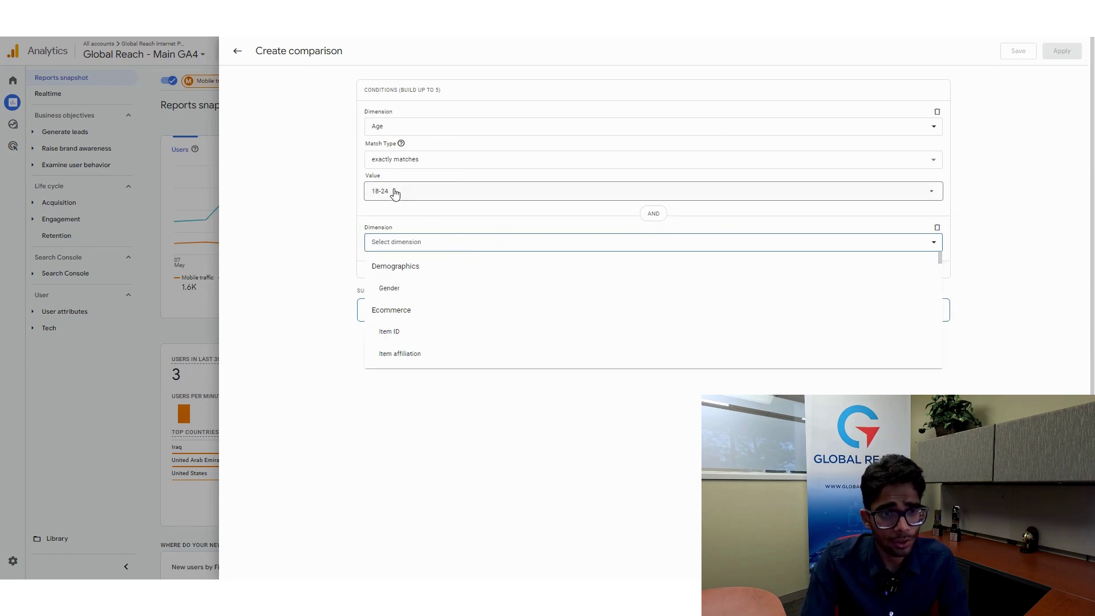
{"action": "type", "text": "device cat"}
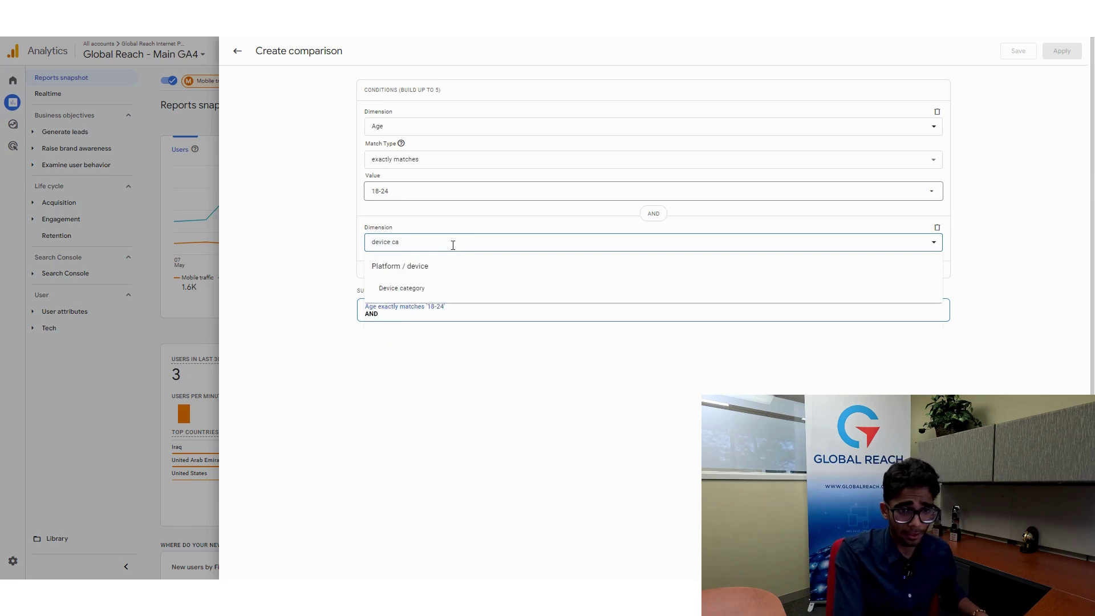
{"action": "left_click", "coordinate": [459, 289]}
{"action": "left_click", "coordinate": [459, 279]}
{"action": "left_click", "coordinate": [458, 299]}
{"action": "left_click", "coordinate": [465, 311]}
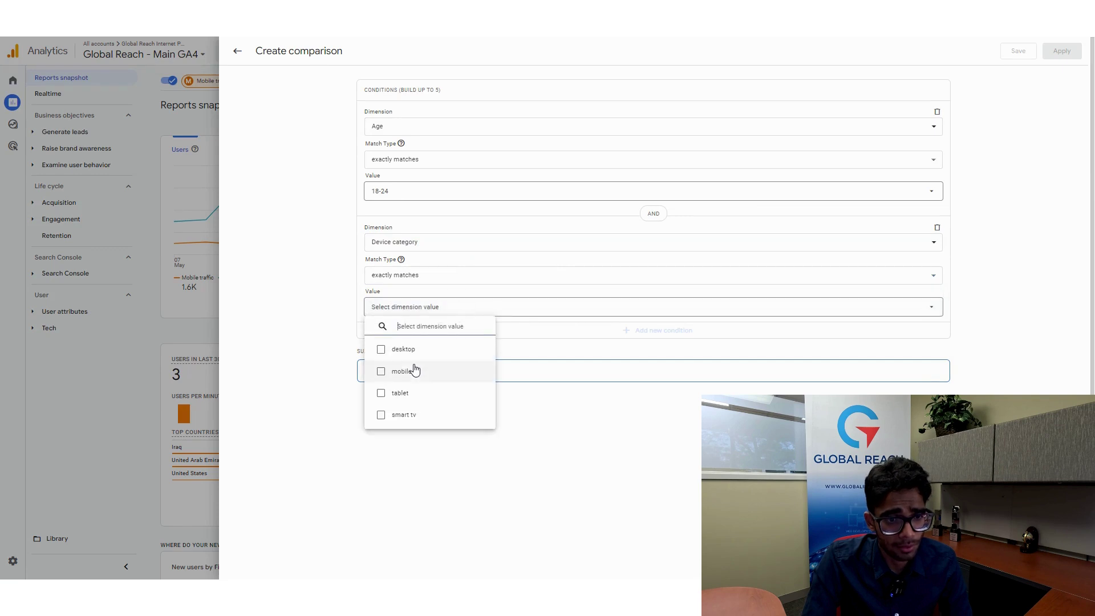
{"action": "left_click", "coordinate": [414, 371]}
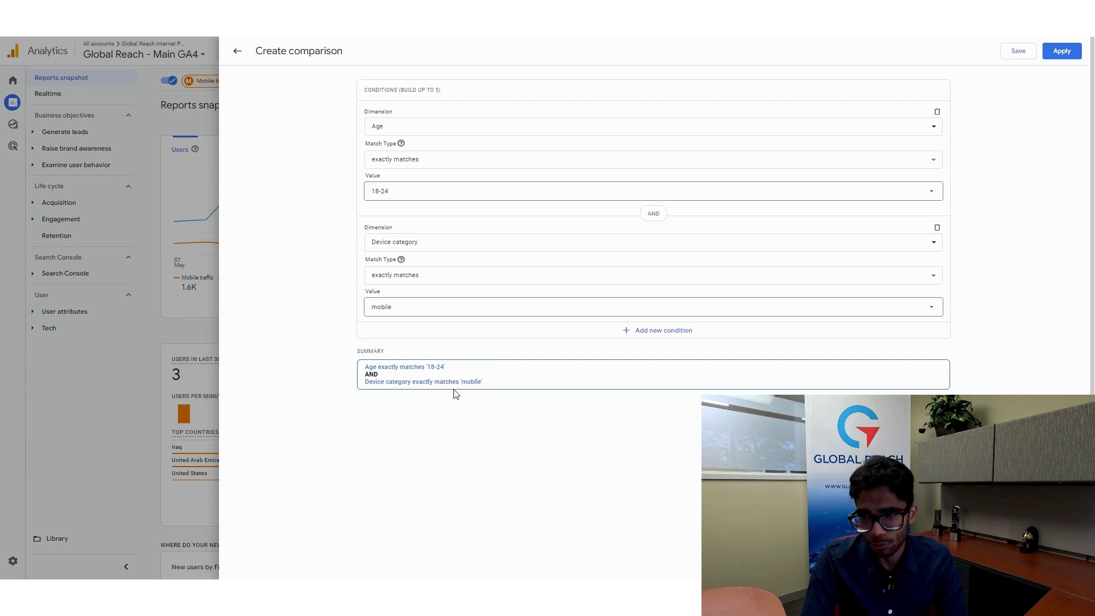
{"action": "left_click", "coordinate": [1062, 51]}
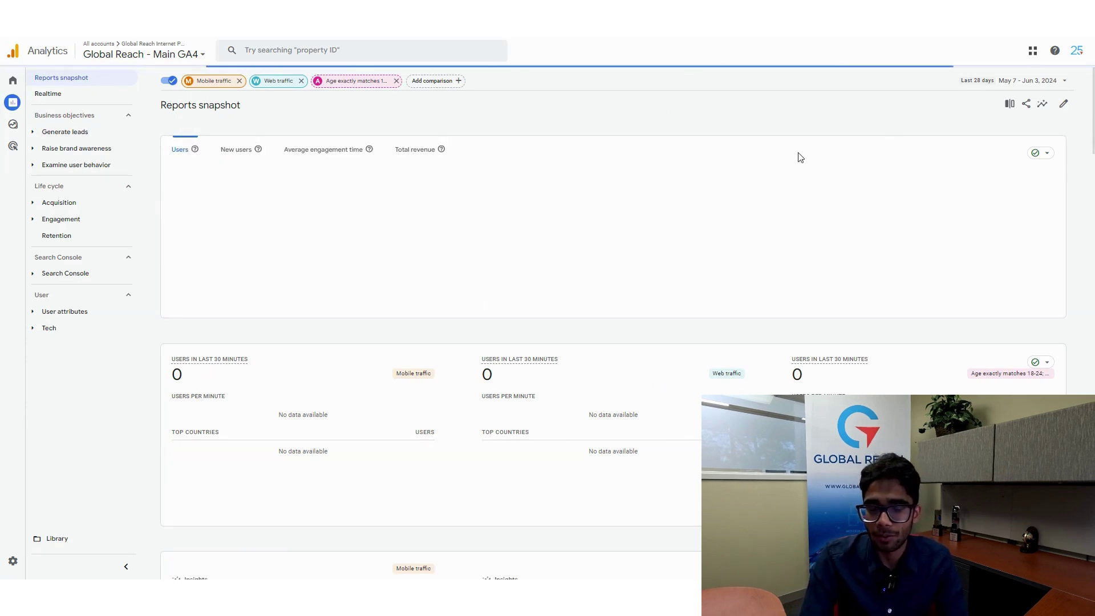
Replace the Mobile traffic and Web traffic comparisons with All Users, keeping the custom age and device comparison applied
{"action": "left_click", "coordinate": [1009, 105]}
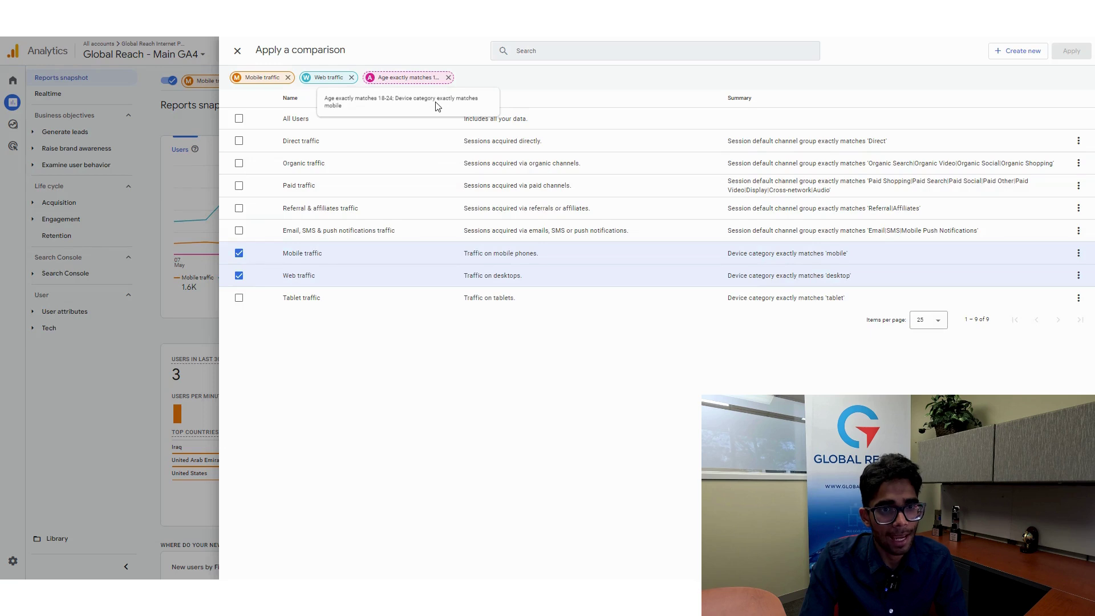
{"action": "left_click", "coordinate": [240, 253]}
{"action": "left_click", "coordinate": [240, 276]}
{"action": "left_click", "coordinate": [239, 119]}
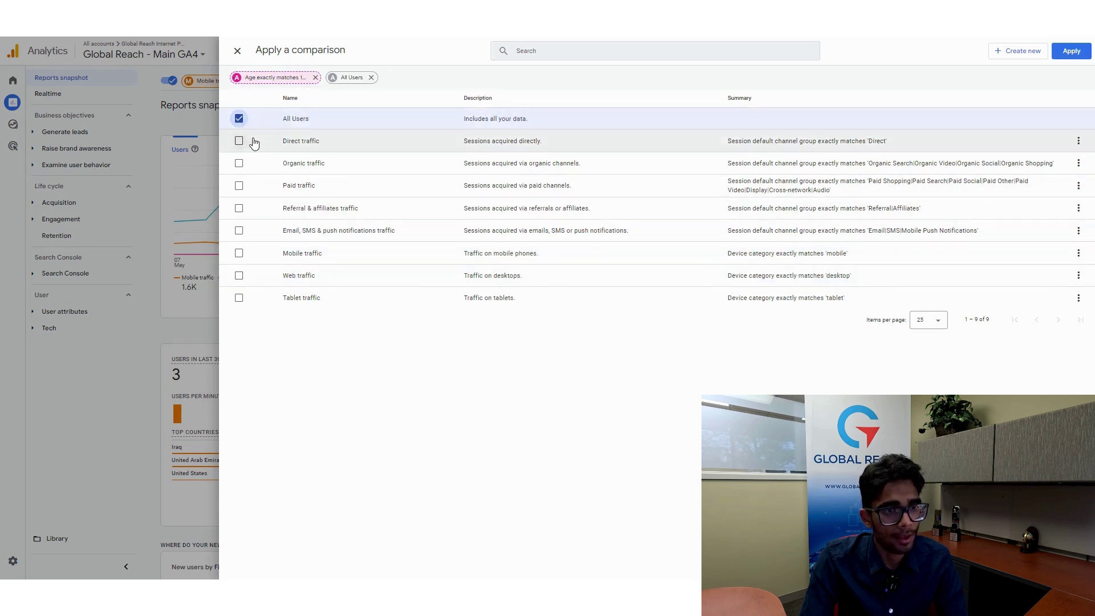
{"action": "left_click", "coordinate": [1072, 51]}
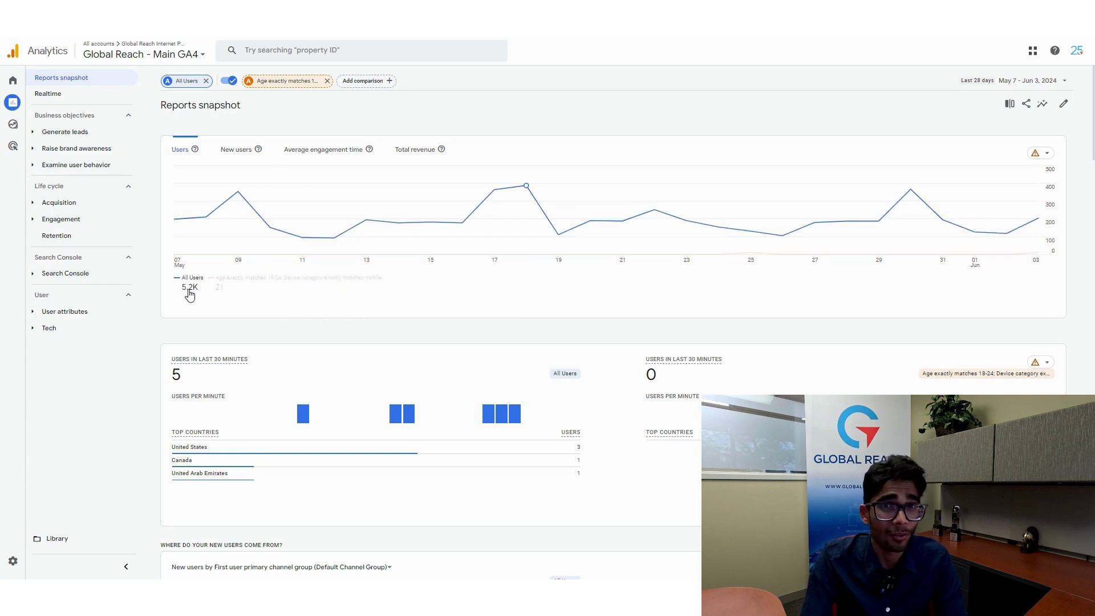
{"action": "mouse_move", "coordinate": [236, 236]}
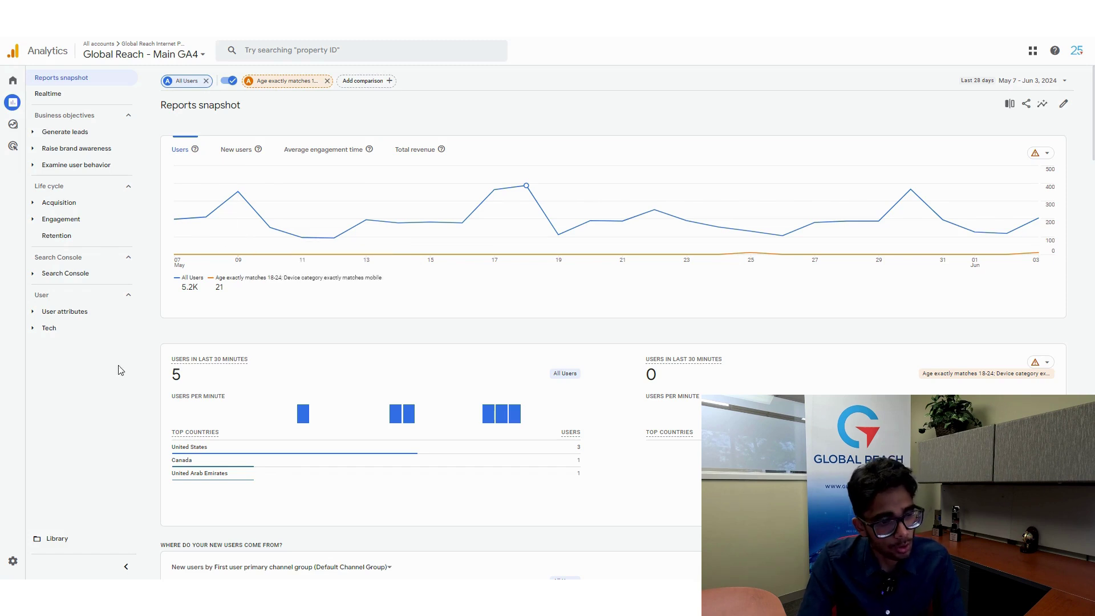
Open the Comparisons settings in the Data display section of the property's Admin area
{"action": "left_click", "coordinate": [17, 559]}
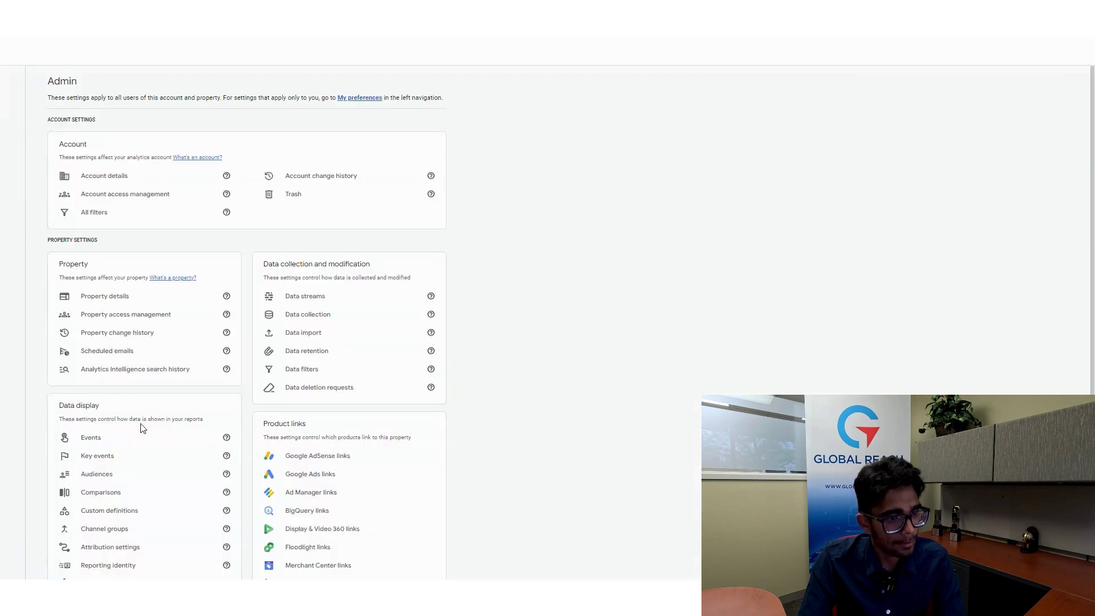
{"action": "scroll", "coordinate": [76, 412], "scroll_direction": "down", "scroll_amount": 2}
{"action": "left_click_drag", "start_coordinate": [58, 317], "coordinate": [104, 319]}
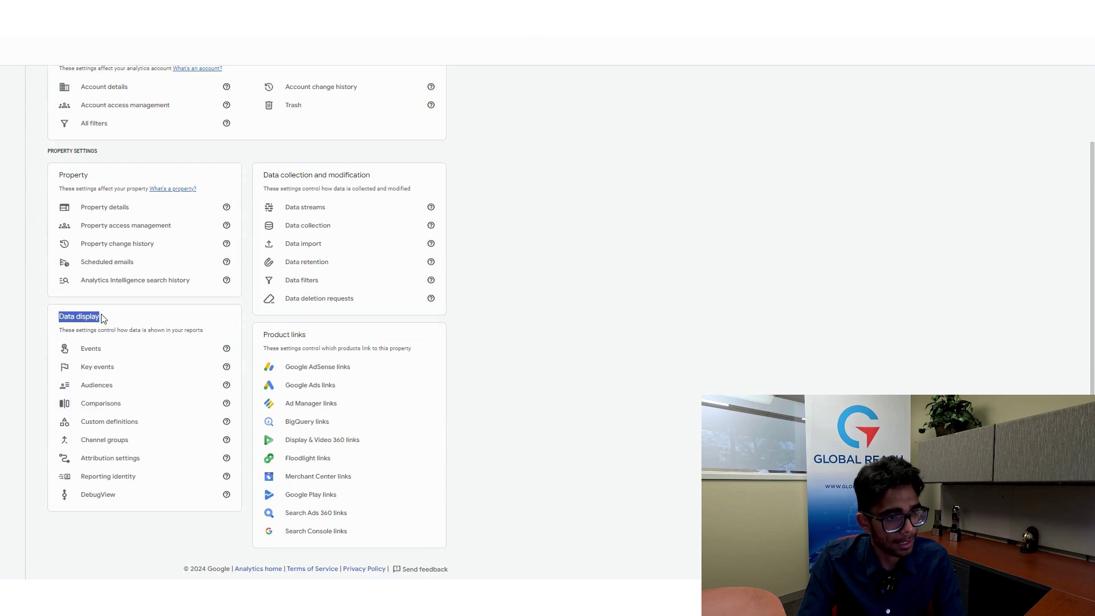
{"action": "left_click", "coordinate": [120, 328]}
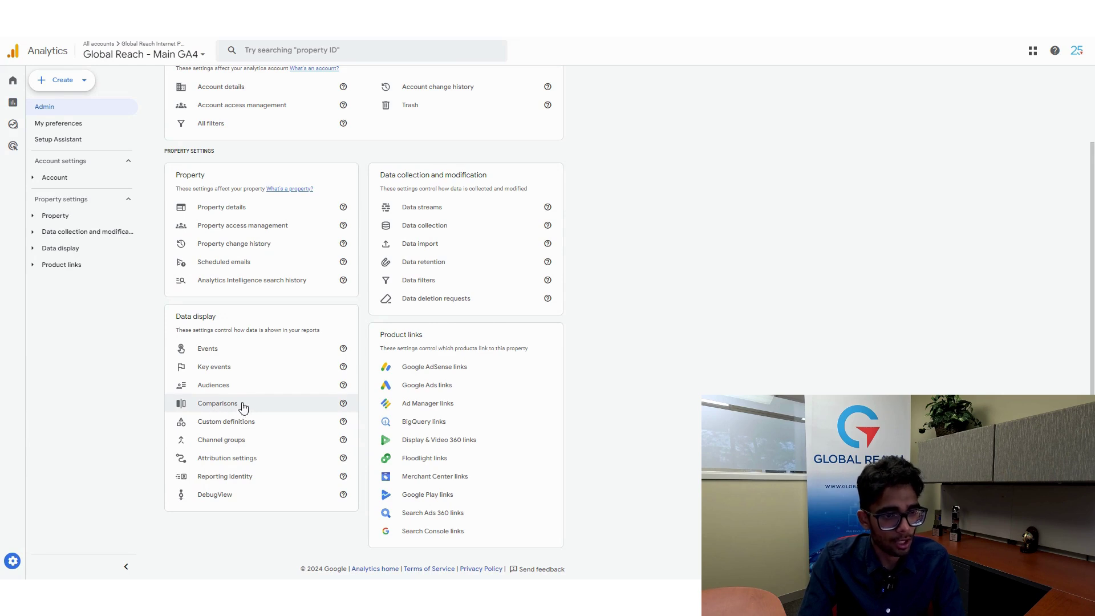
{"action": "left_click", "coordinate": [217, 403]}
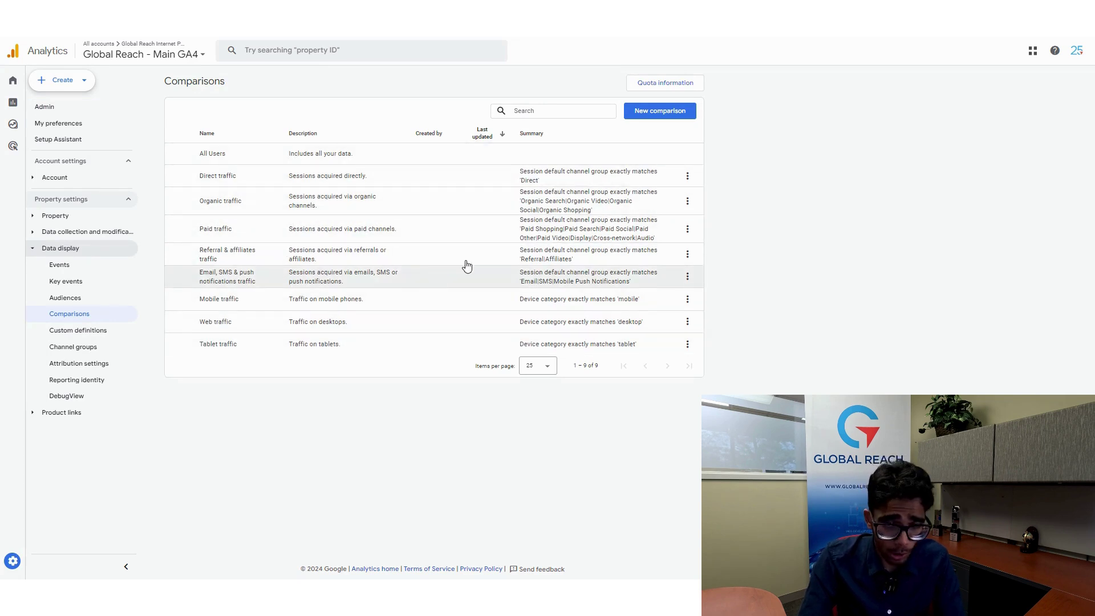
Start a new saved comparison with the condition Age exactly matches 18-24
{"action": "left_click", "coordinate": [645, 111]}
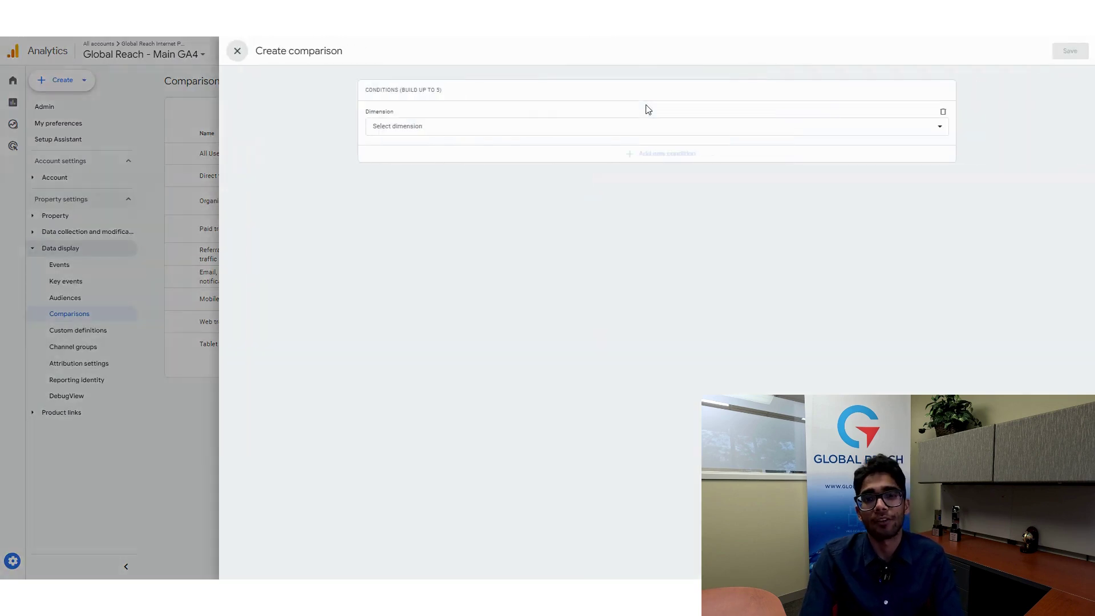
{"action": "left_click", "coordinate": [491, 126]}
{"action": "left_click", "coordinate": [453, 171]}
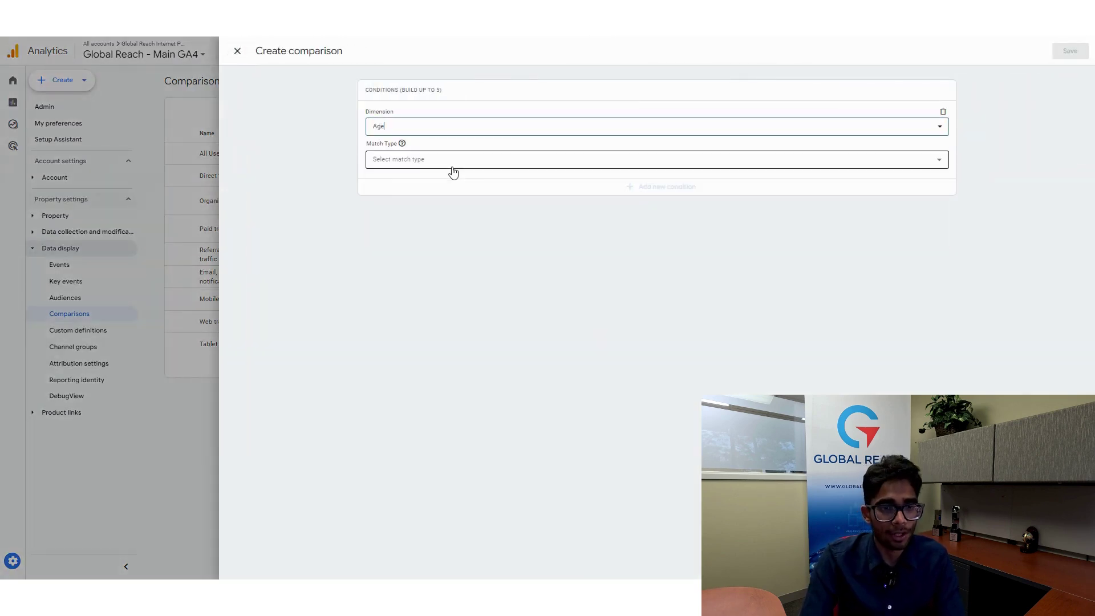
{"action": "left_click", "coordinate": [448, 165]}
{"action": "left_click", "coordinate": [410, 183]}
{"action": "left_click", "coordinate": [411, 192]}
{"action": "left_click", "coordinate": [419, 234]}
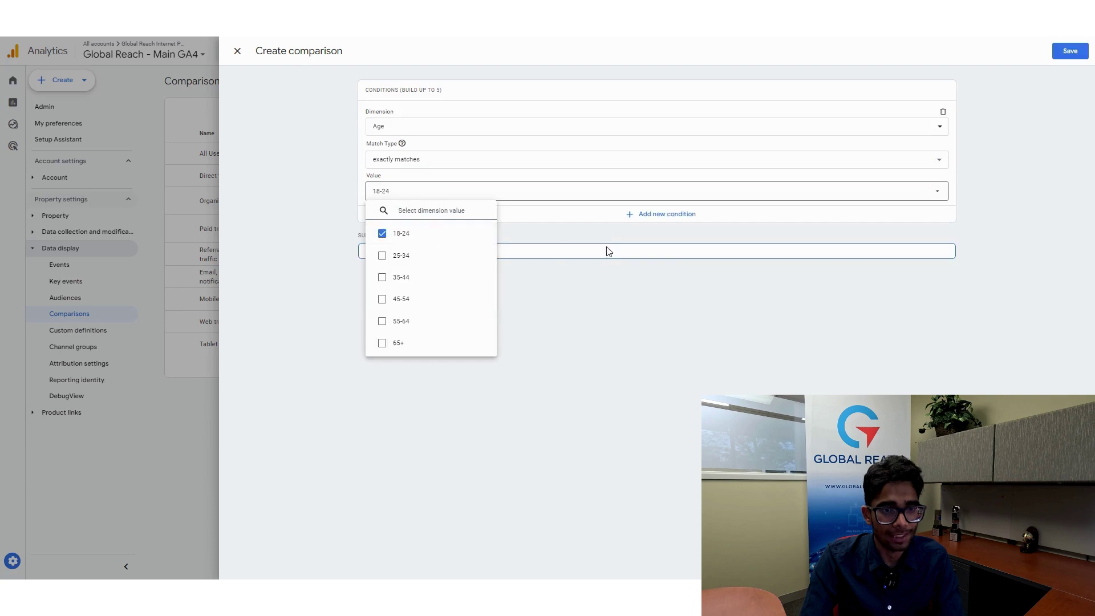
{"action": "left_click", "coordinate": [613, 222]}
Add a second condition to the new comparison: Device category exactly matches mobile
{"action": "left_click", "coordinate": [617, 215]}
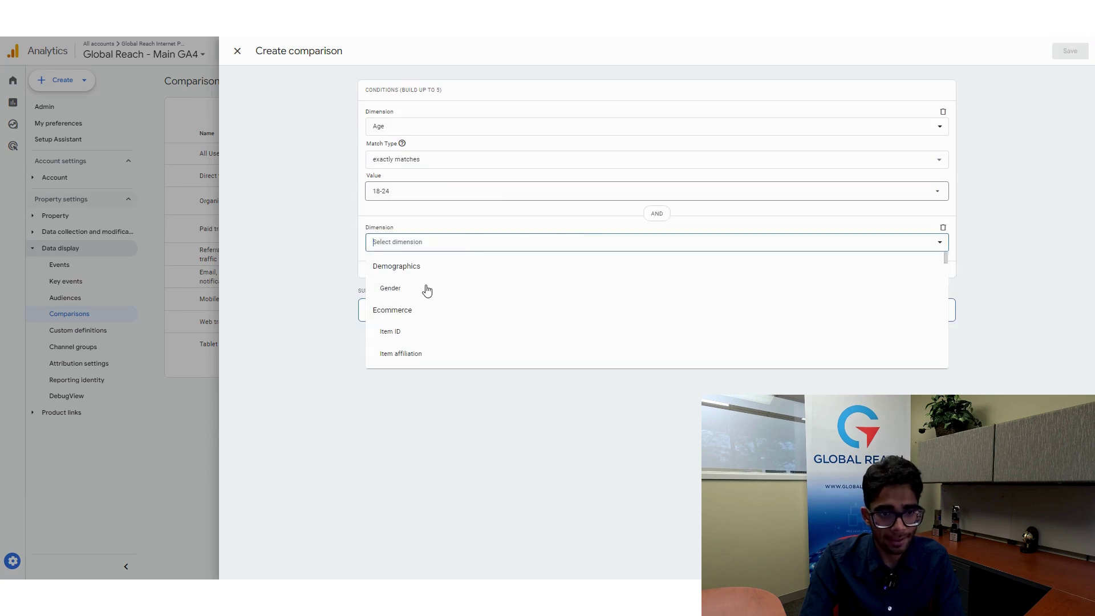
{"action": "type", "text": "device"}
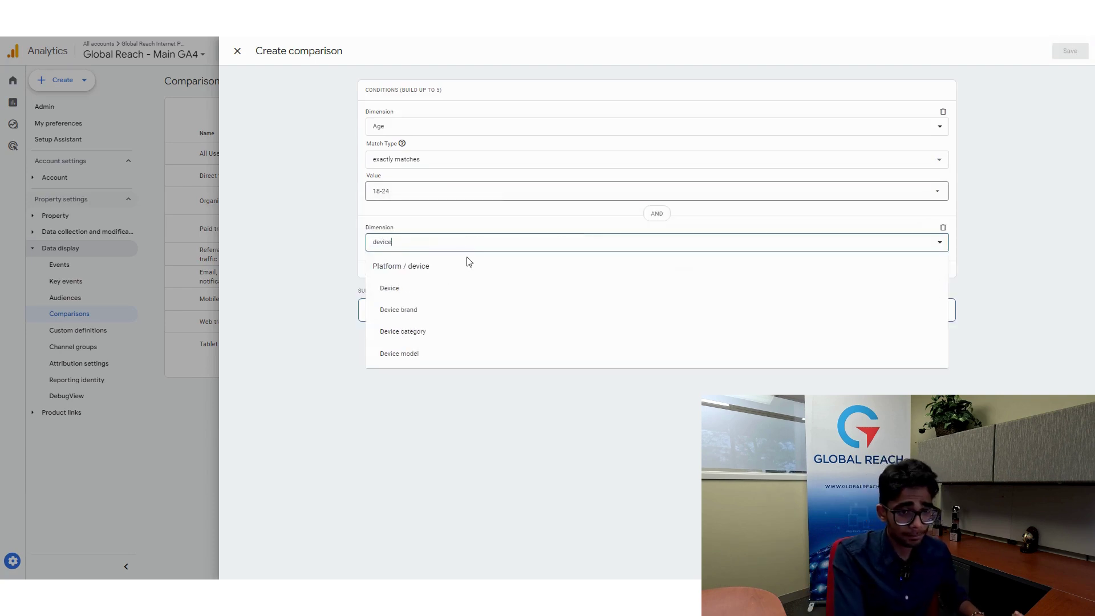
{"action": "type", "text": " c"}
{"action": "left_click", "coordinate": [452, 286]}
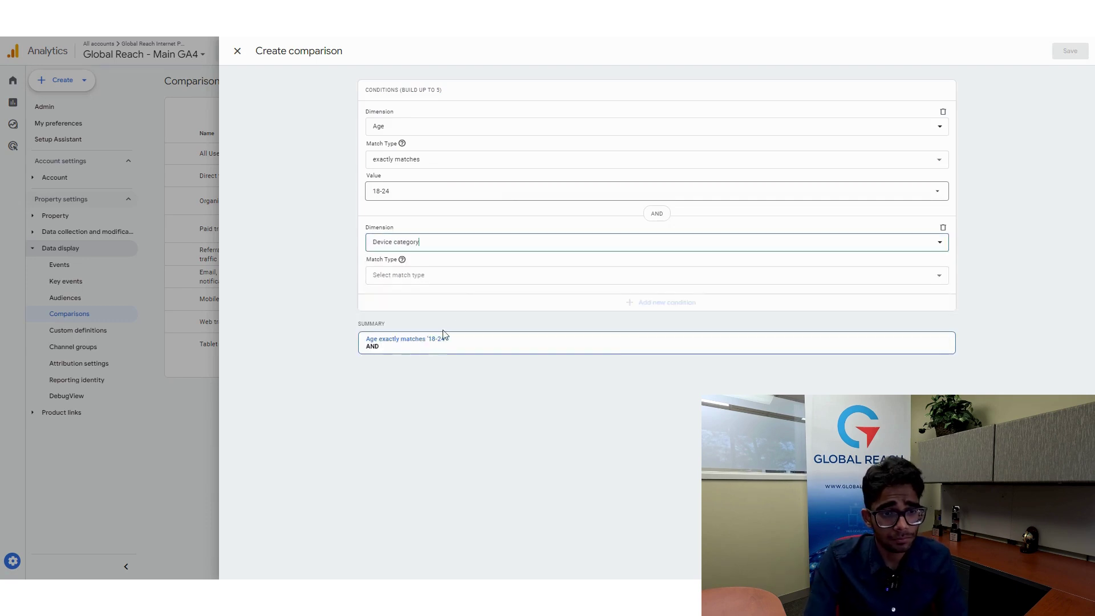
{"action": "left_click", "coordinate": [419, 277]}
{"action": "left_click", "coordinate": [423, 299]}
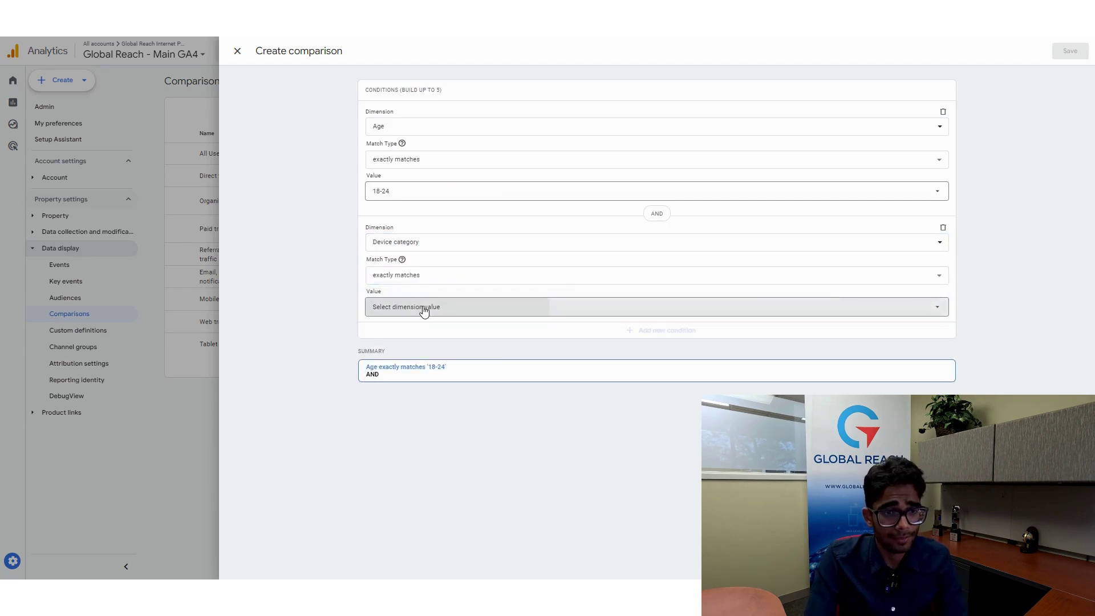
{"action": "left_click", "coordinate": [425, 308]}
{"action": "left_click", "coordinate": [403, 374]}
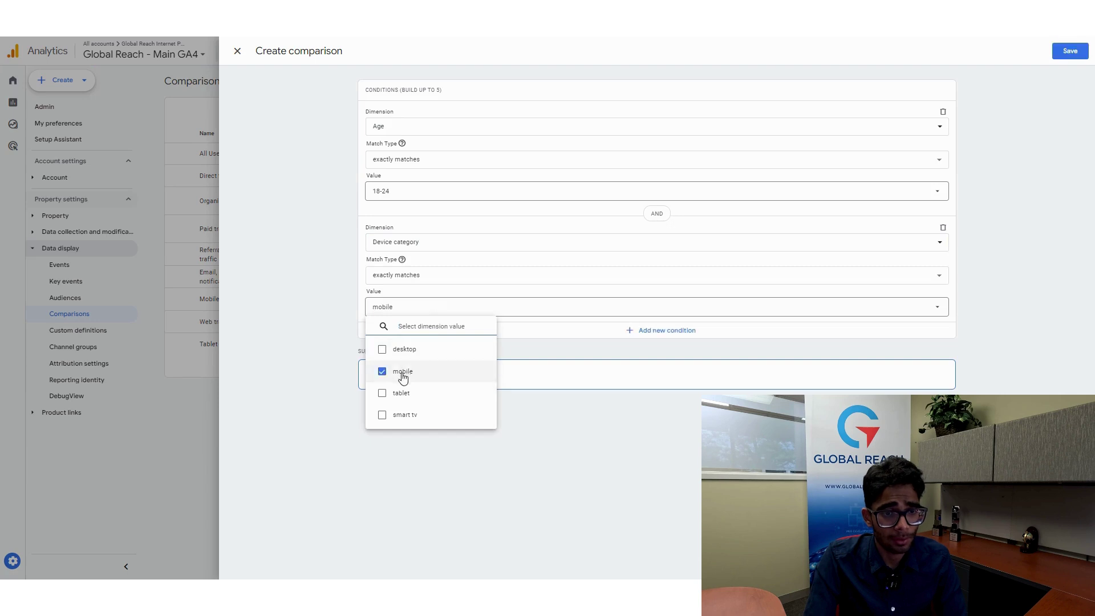
{"action": "left_click", "coordinate": [541, 491]}
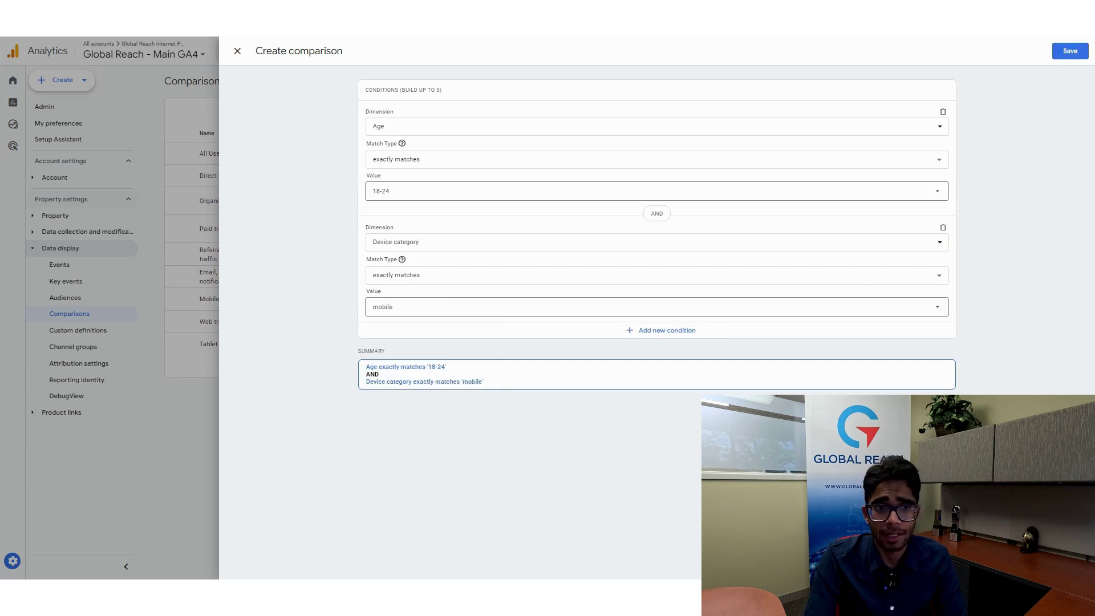
Save the age and device comparison under its suggested name, leaving the description empty
{"action": "left_click", "coordinate": [1070, 51]}
{"action": "left_click_drag", "start_coordinate": [457, 291], "coordinate": [653, 295]}
{"action": "left_click", "coordinate": [507, 329]}
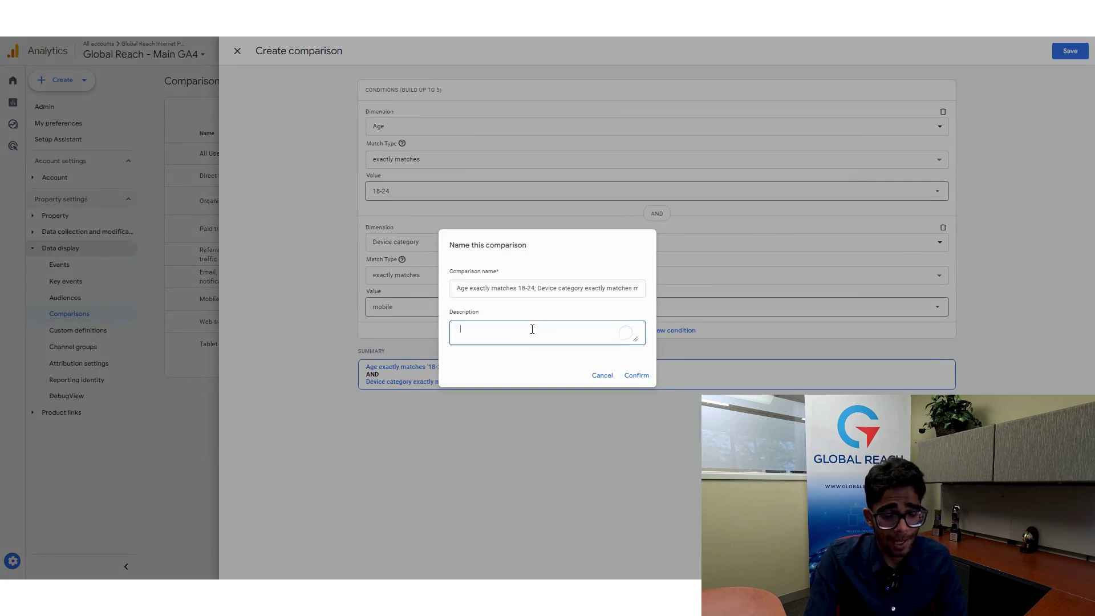
{"action": "left_click", "coordinate": [459, 290]}
{"action": "key", "text": "ctrl+a"}
{"action": "left_click", "coordinate": [463, 289]}
{"action": "left_click_drag", "start_coordinate": [458, 289], "coordinate": [663, 304]}
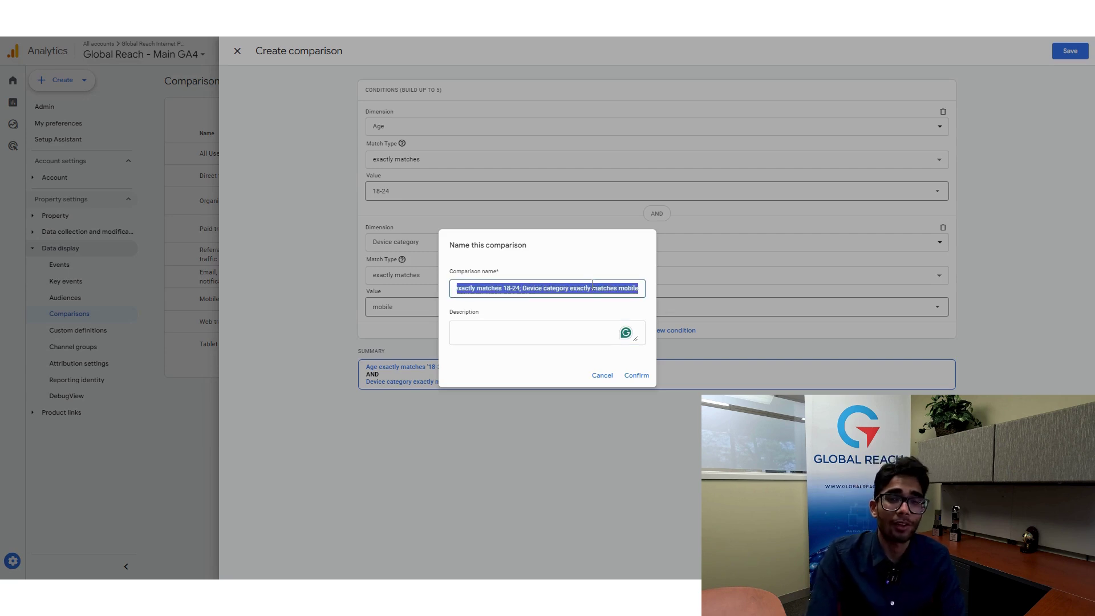
{"action": "left_click", "coordinate": [522, 340]}
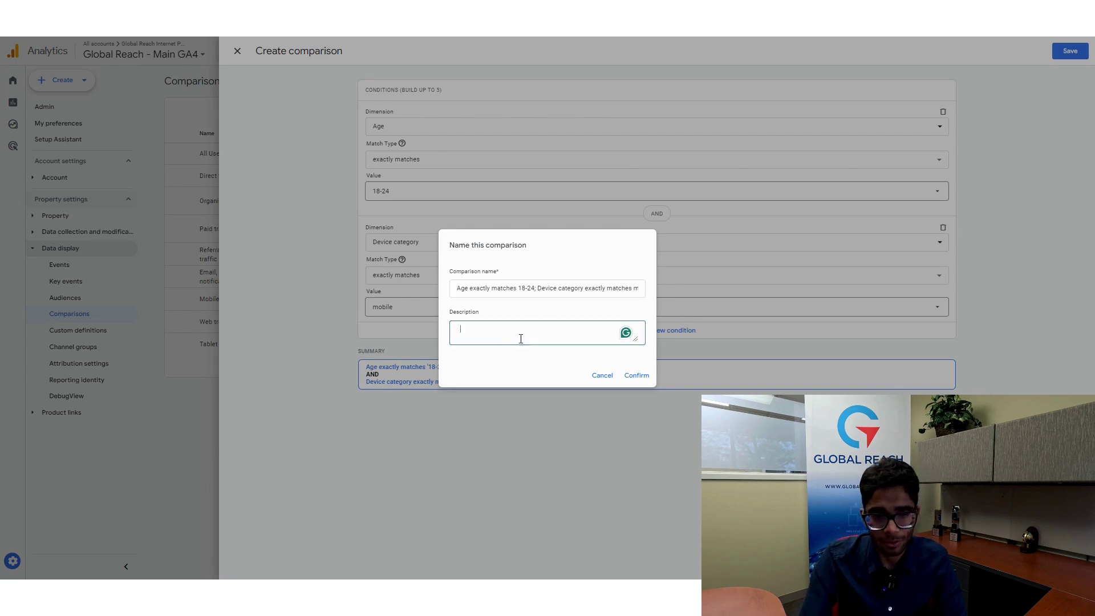
{"action": "left_click", "coordinate": [636, 375]}
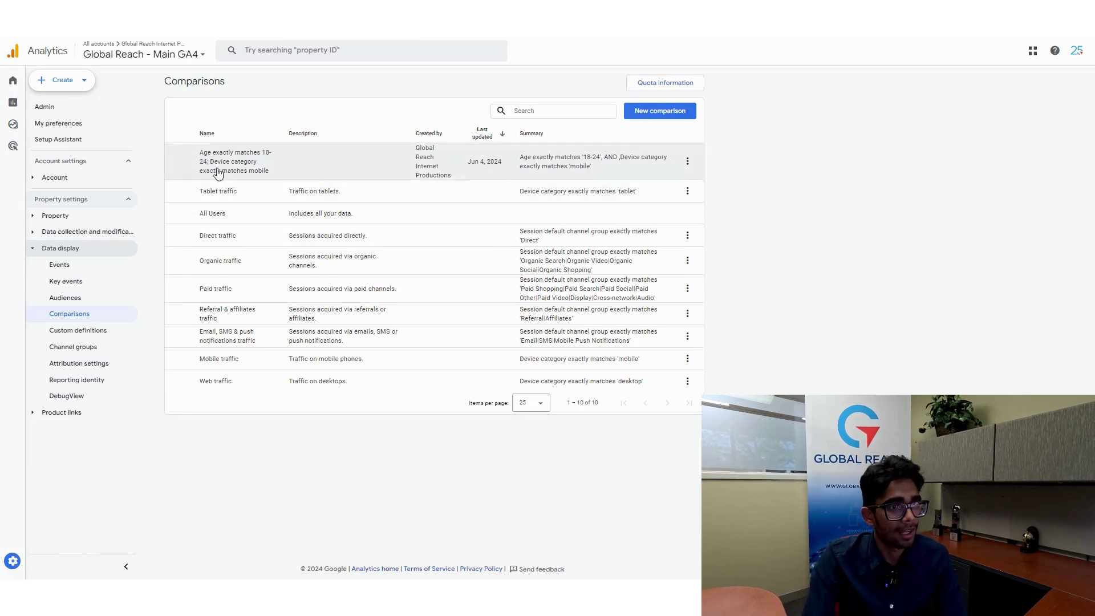
Return to the Reports snapshot and open the list of comparisons available to apply
{"action": "left_click", "coordinate": [22, 107]}
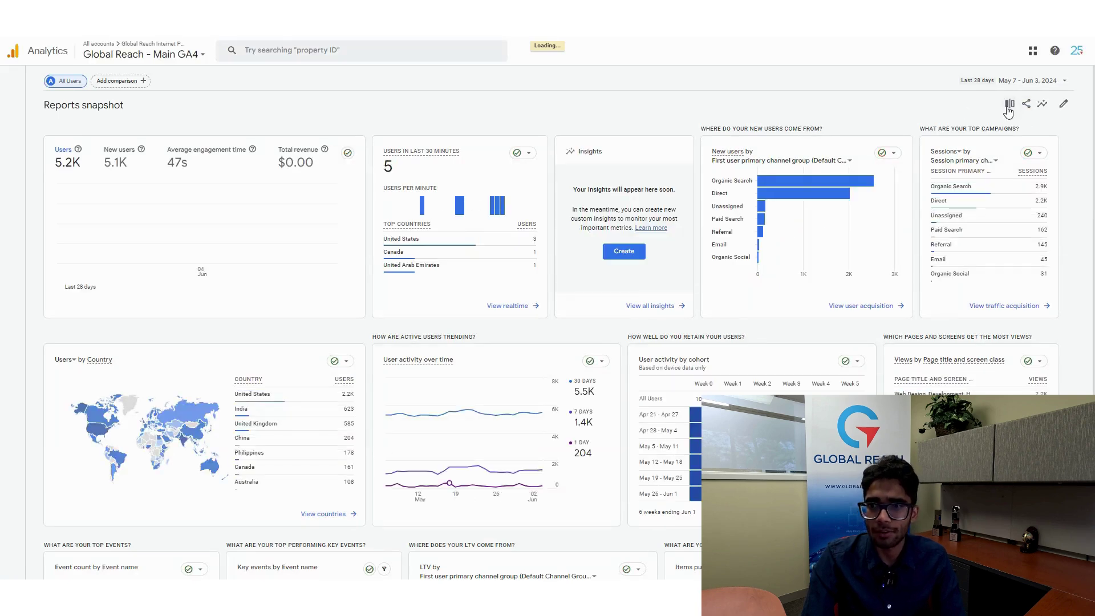
{"action": "left_click", "coordinate": [1009, 105]}
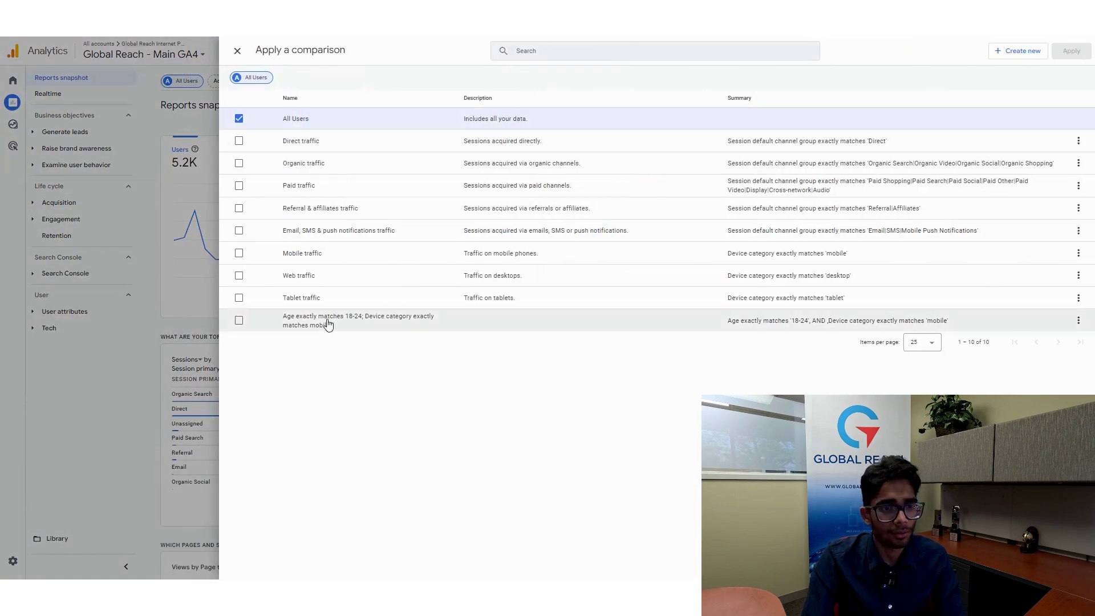